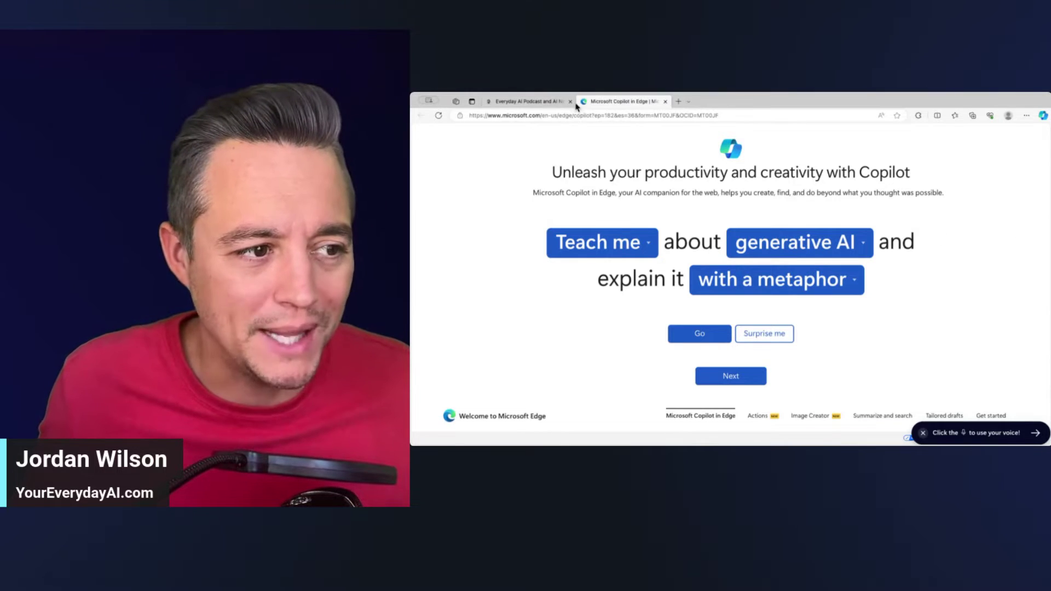
Step: Switch to the Everyday AI Podcast tab showing youreverydayai.com
left_click(523, 101)
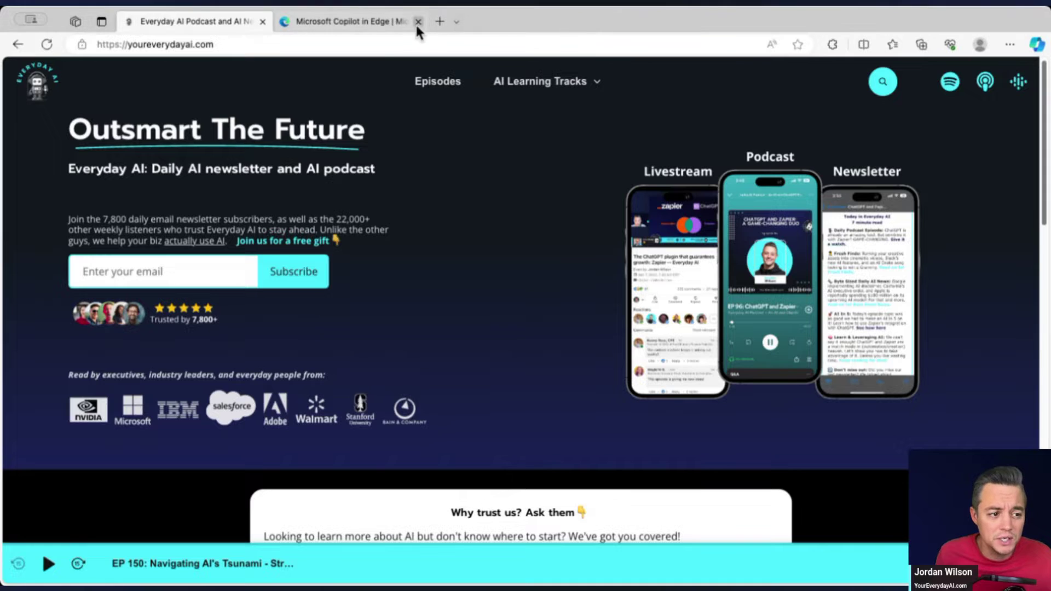
left_click(372, 23)
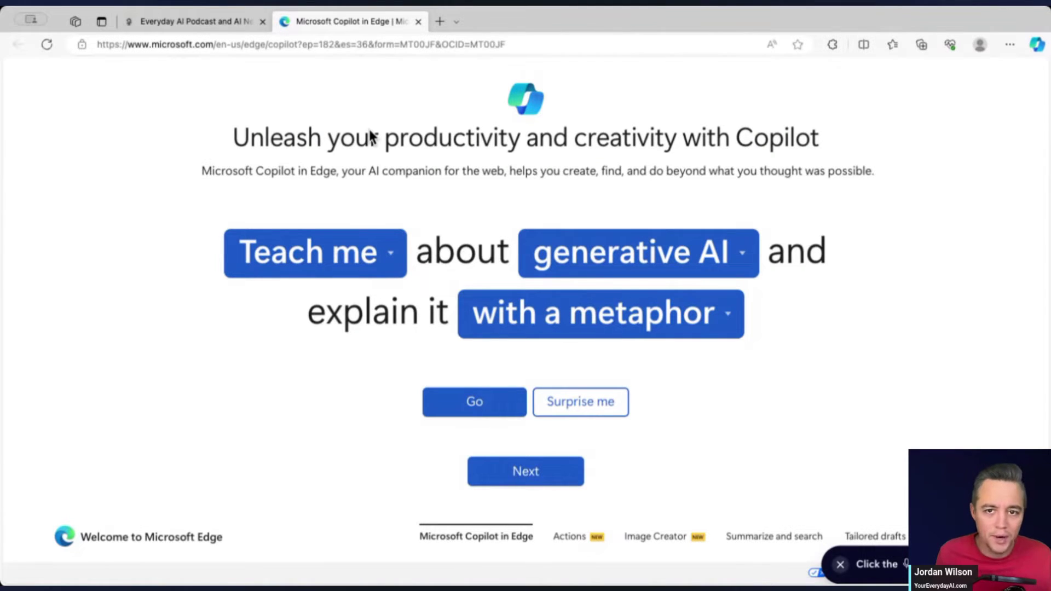
left_click(350, 45)
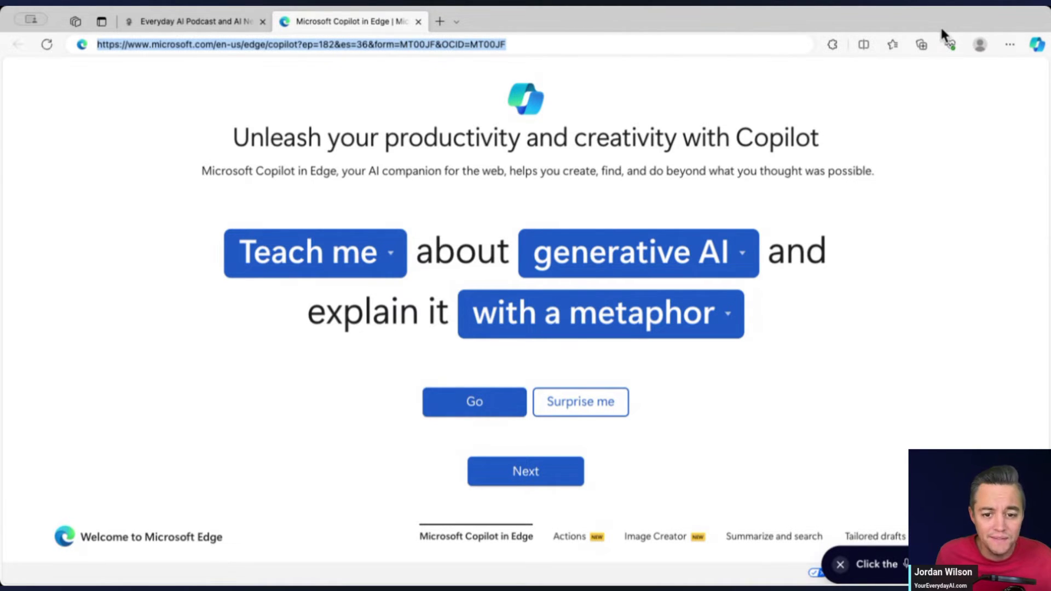
left_click(1037, 45)
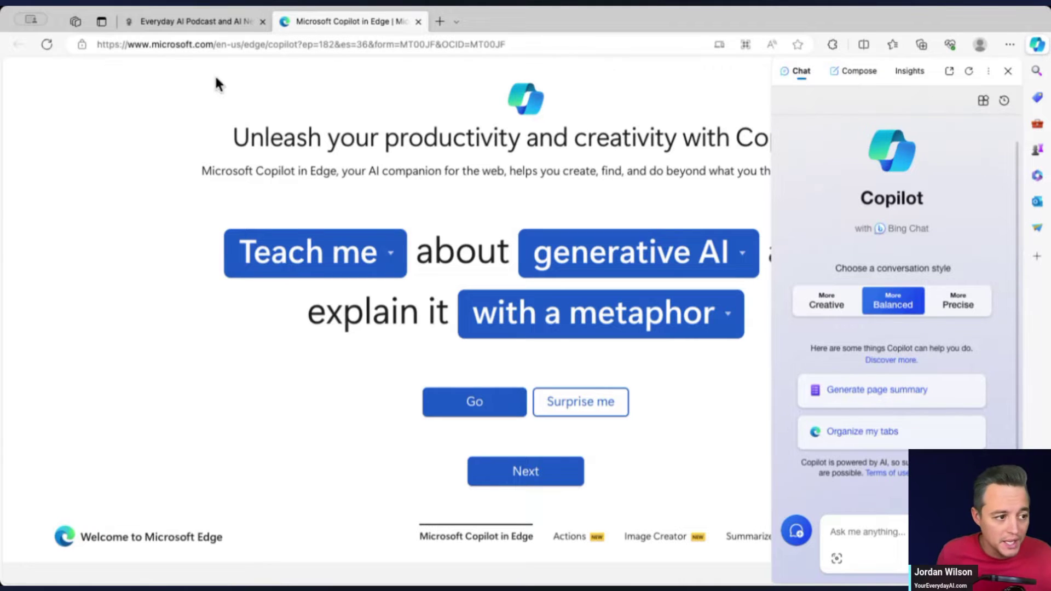
left_click(172, 22)
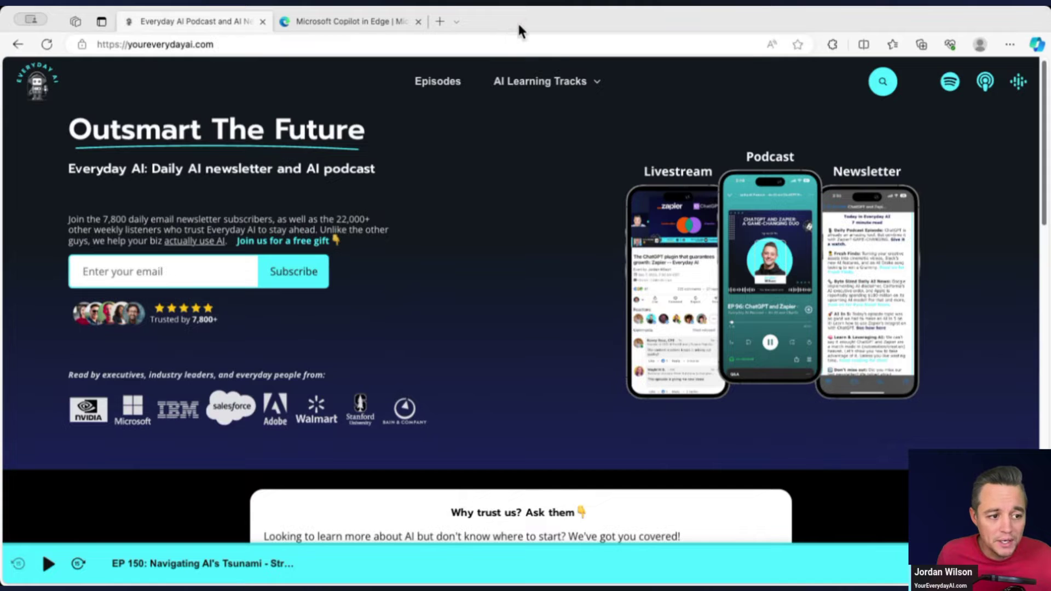
Step: Open the Copilot sidebar beside the Everyday AI page and generate a page summary
left_click(1040, 45)
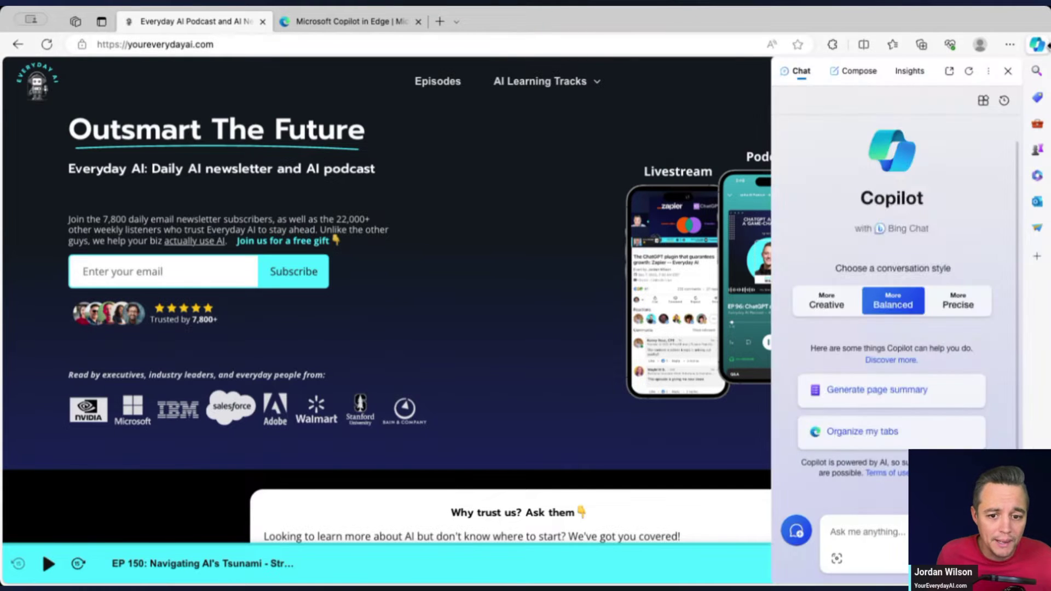
mouse_move(553, 83)
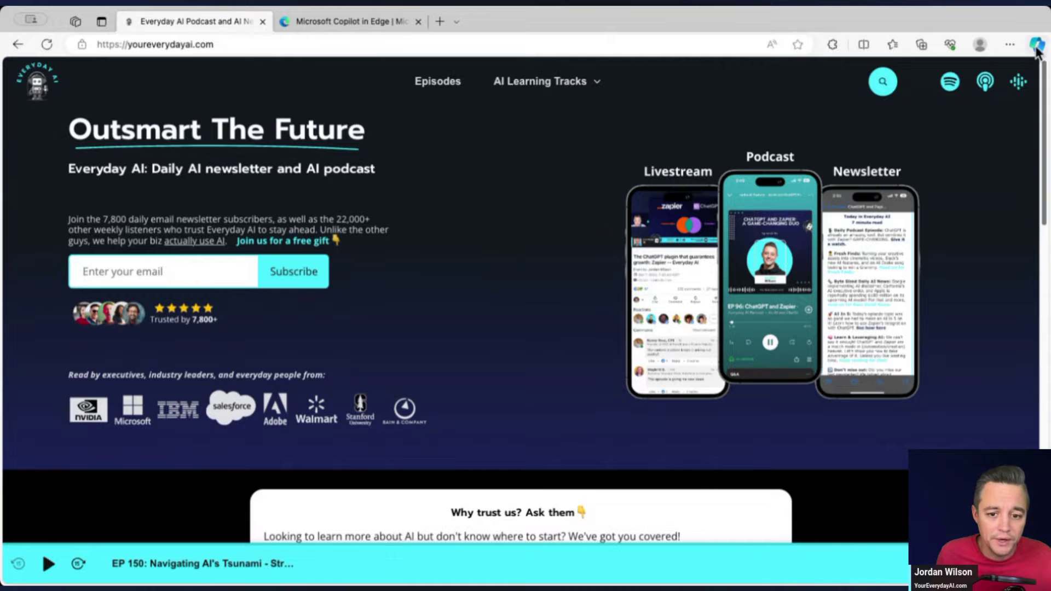
left_click(1039, 46)
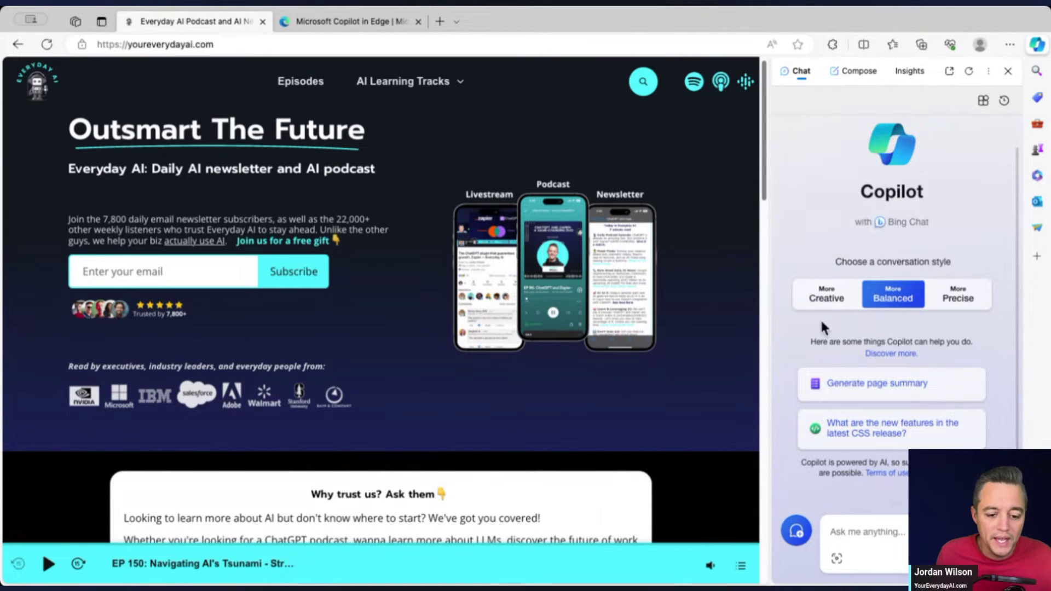
left_click(914, 397)
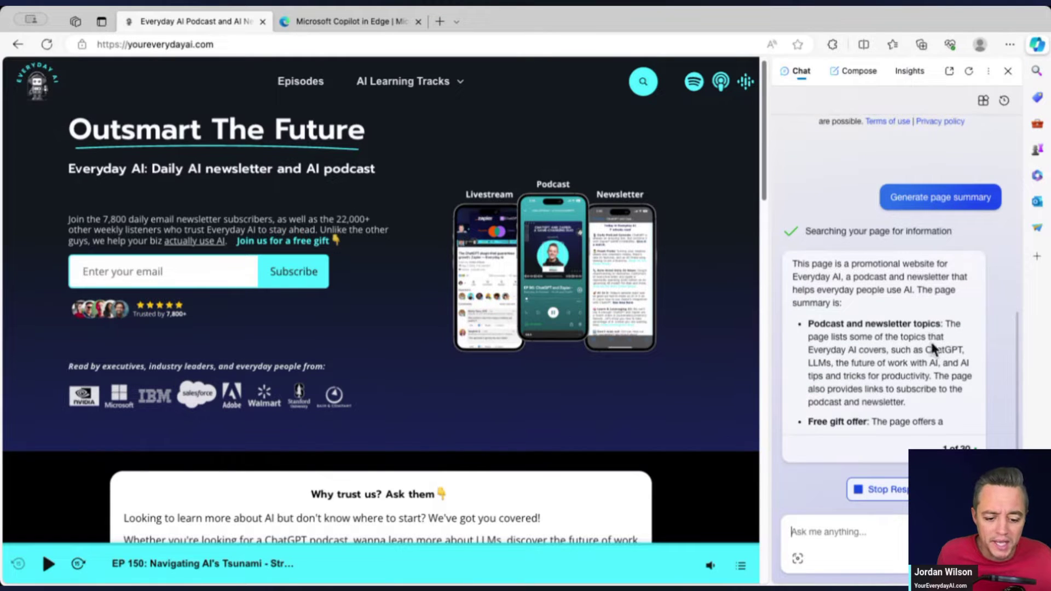
Step: Scroll through Copilot's finished summary of topics, free gift offer and testimonials
scroll(926, 361, "up", 8)
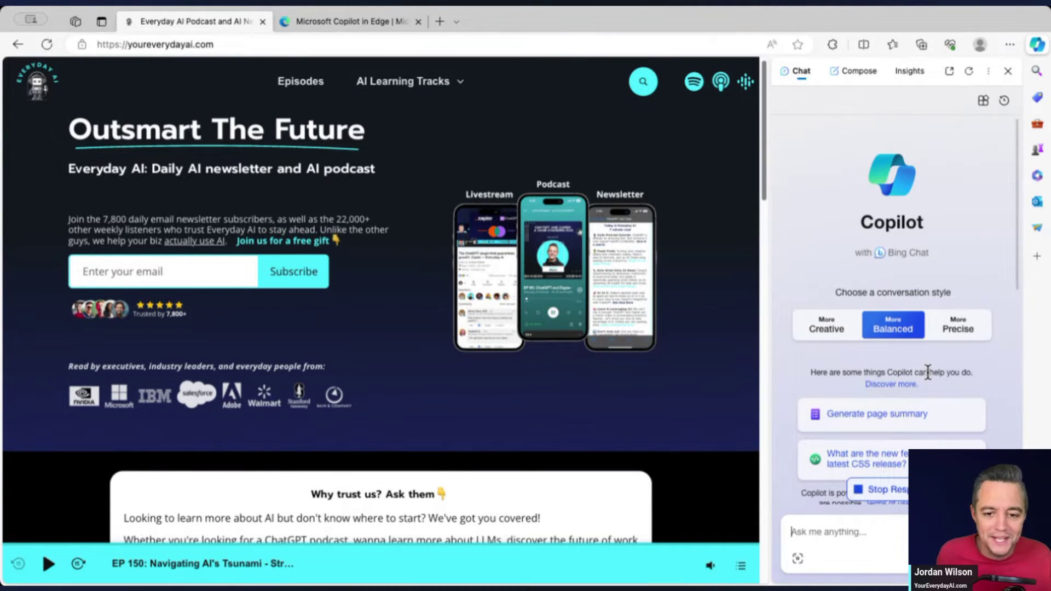
scroll(981, 352, "down", 10)
scroll(983, 357, "up", 5)
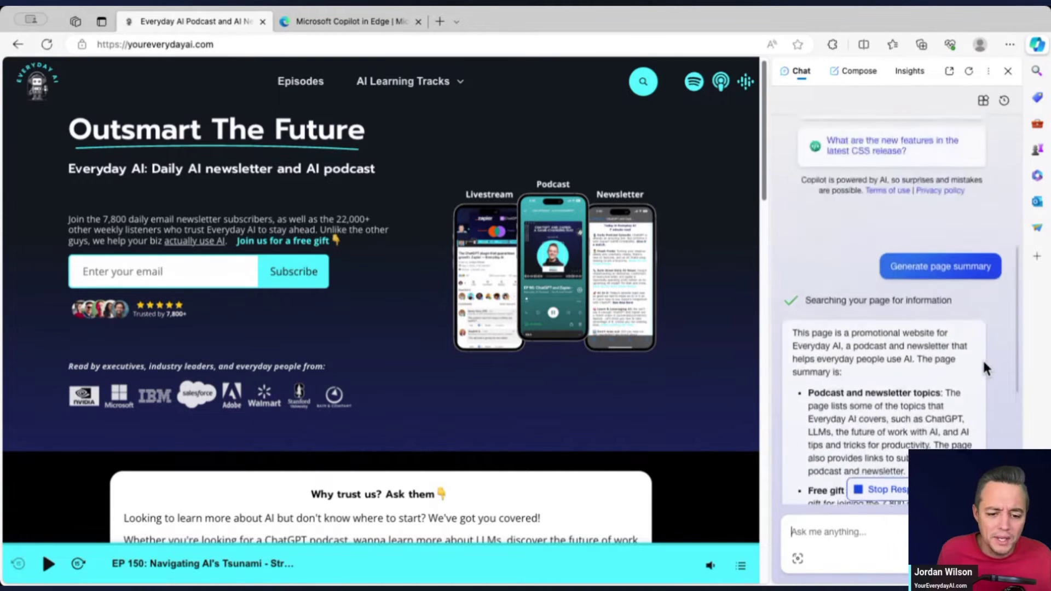
scroll(983, 361, "down", 4)
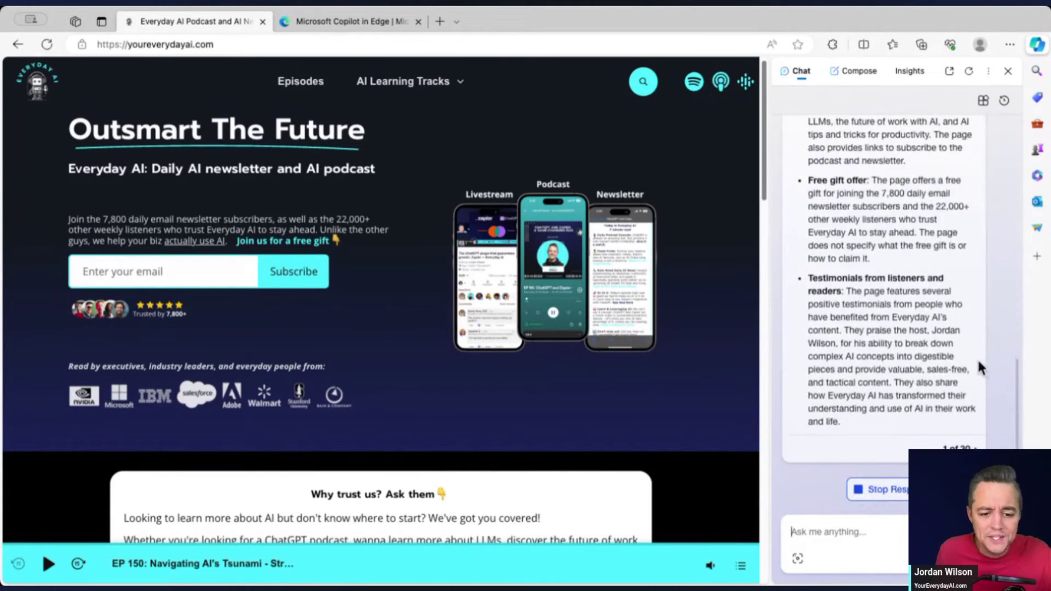
scroll(981, 361, "up", 3)
scroll(885, 298, "down", 4)
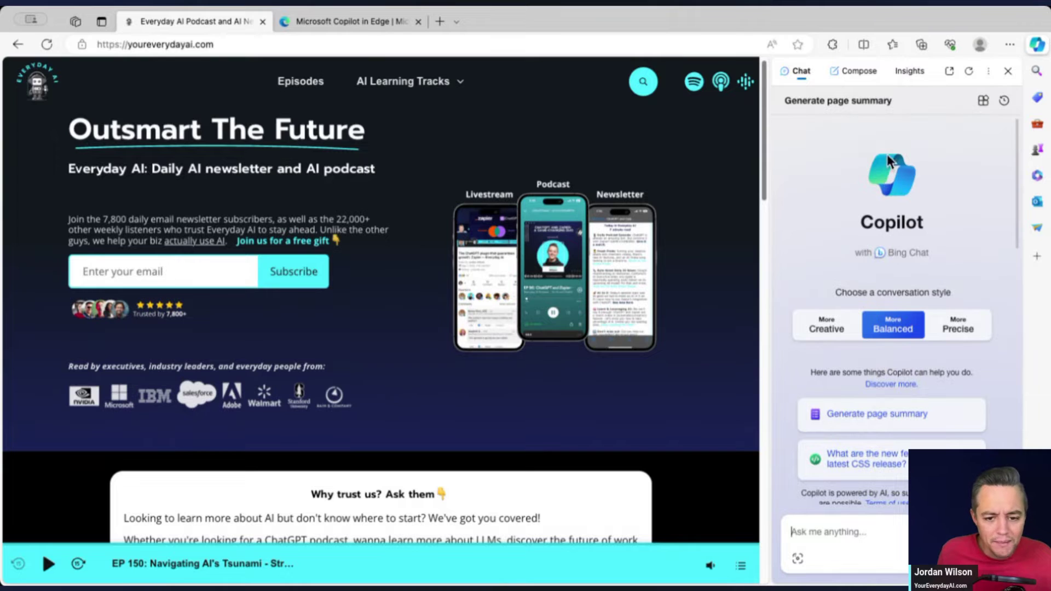
Step: Load copilot.microsoft.com in the Copilot in Edge tab
left_click(329, 22)
left_click(300, 43)
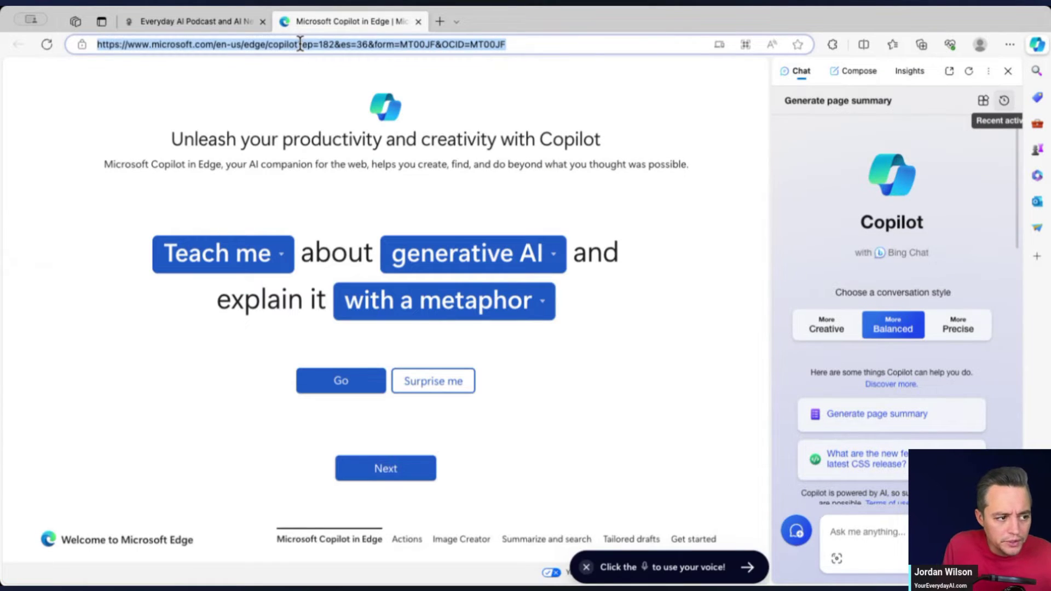
type("copilot")
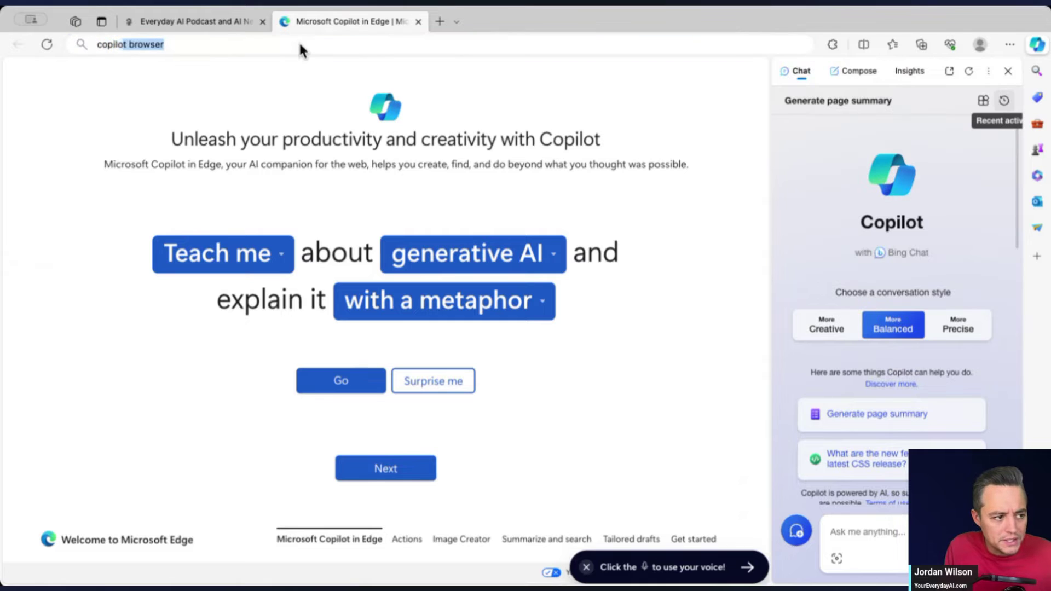
type(".microsoft.com")
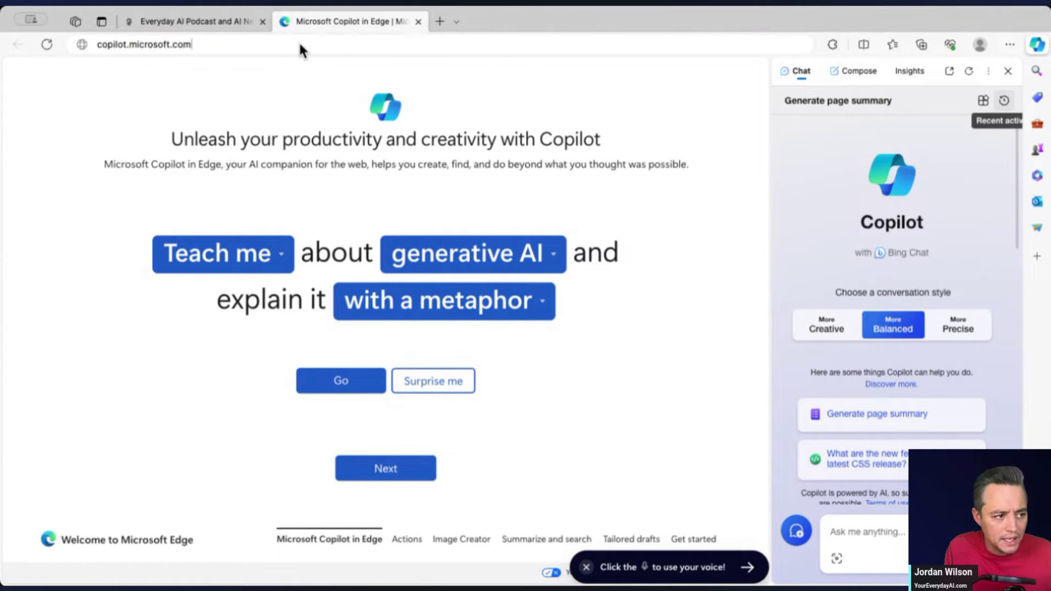
key("Return")
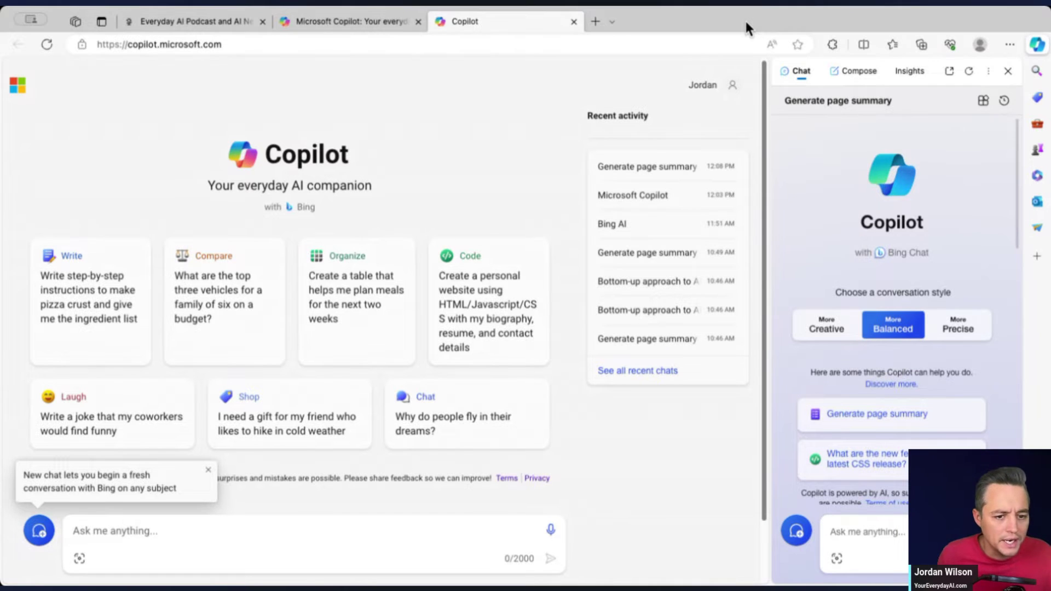
Step: Close the Copilot sidebar and dismiss the new chat and chat-with-images tips
left_click(1007, 72)
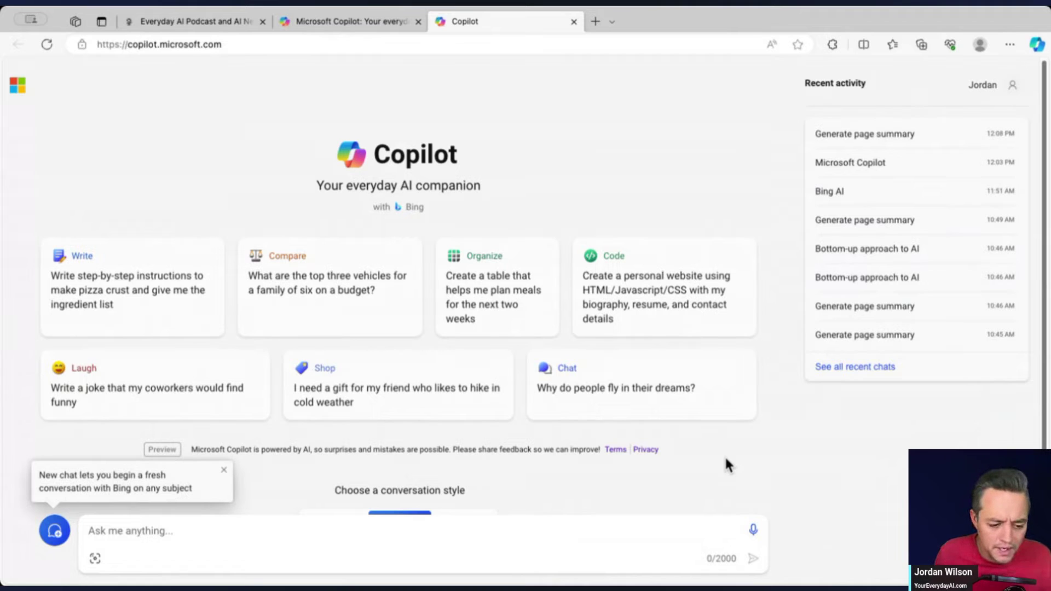
left_click(224, 470)
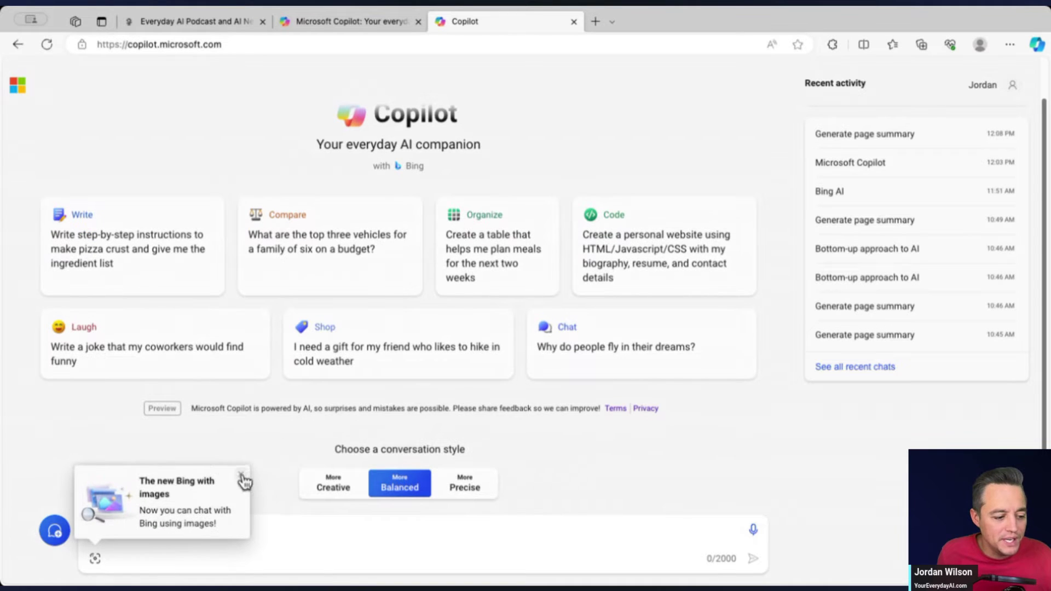
left_click(240, 475)
Step: Set the web chat to the Precise conversation style and reopen the Copilot sidebar
left_click(351, 492)
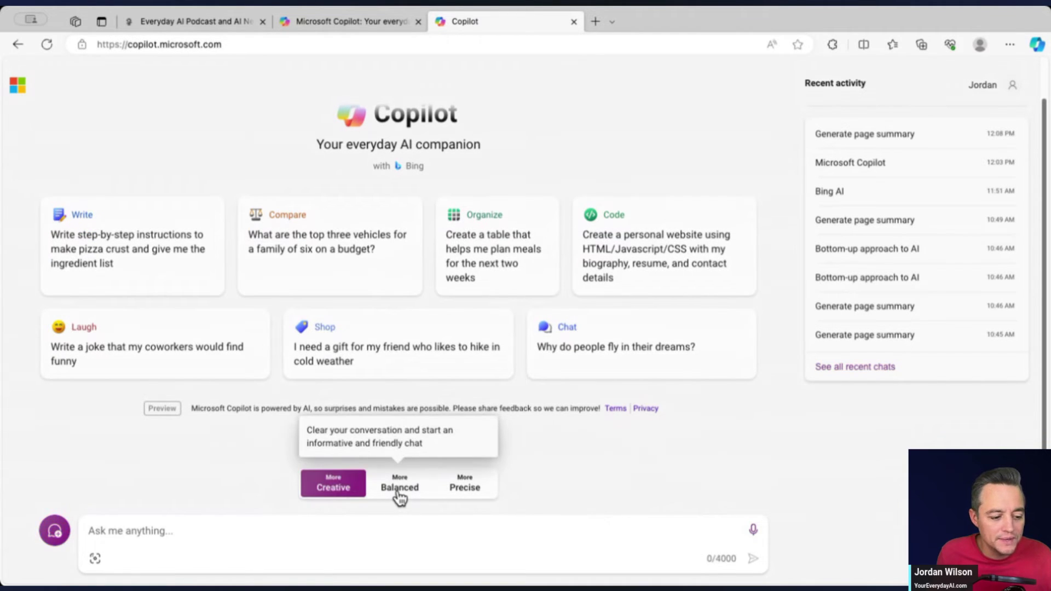
left_click(400, 497)
left_click(458, 494)
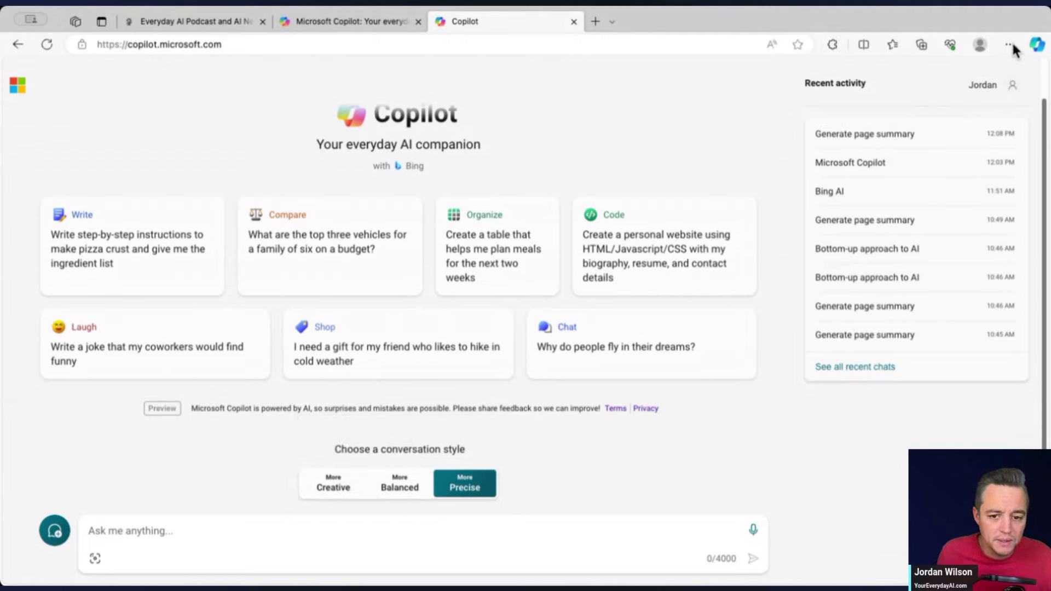
left_click(1038, 45)
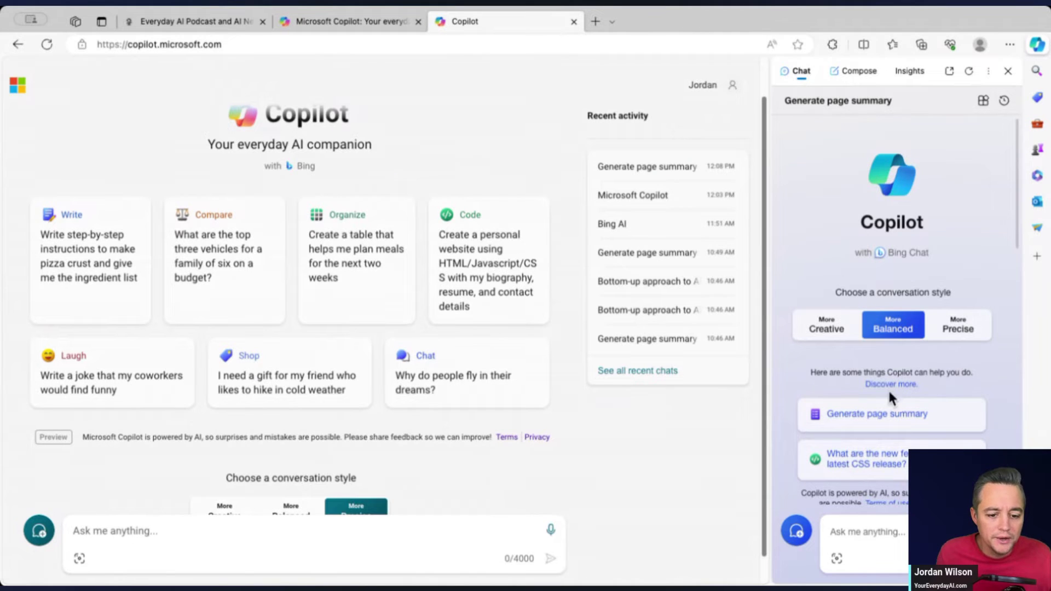
Step: In a new tab's prompt builder, change the creation type from image to sketch
left_click(892, 386)
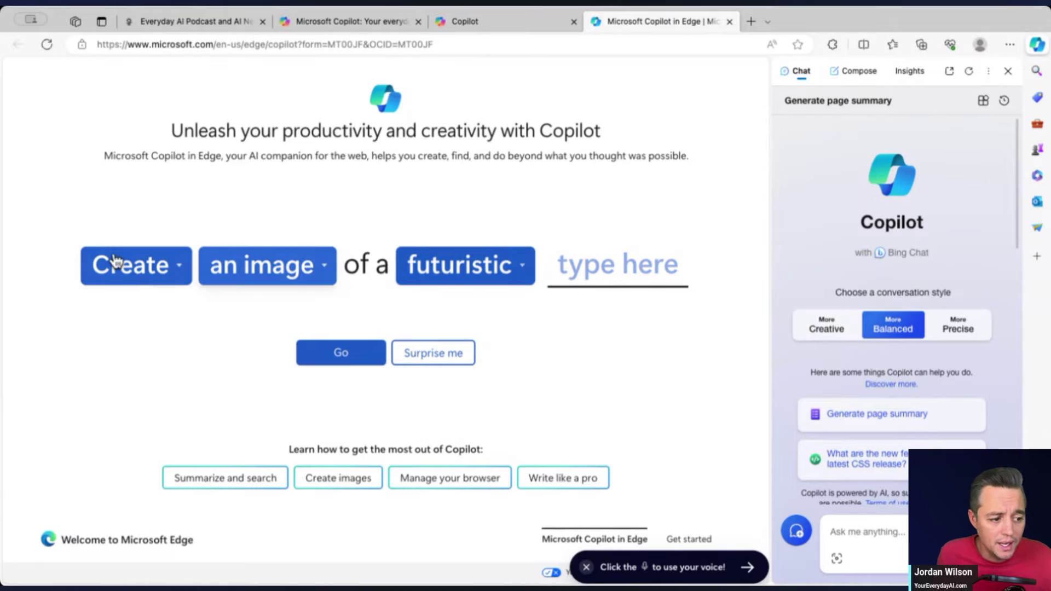
left_click(148, 260)
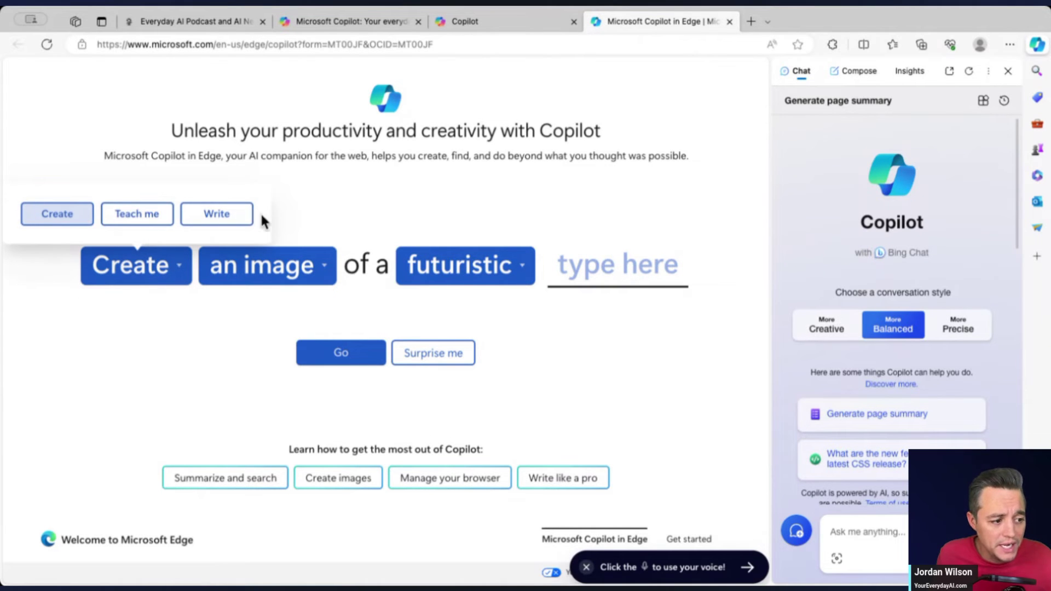
left_click(257, 273)
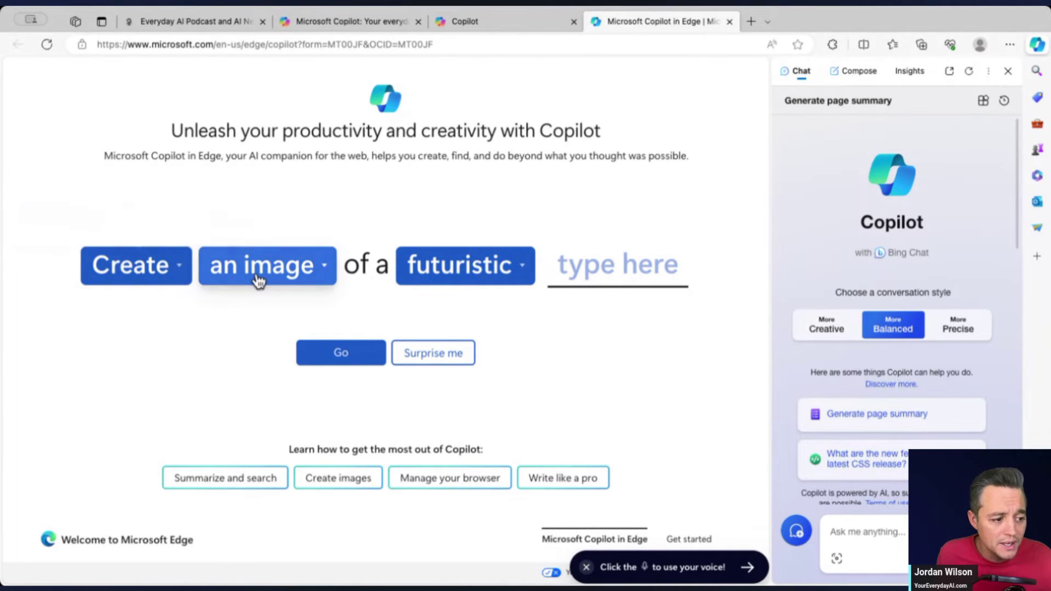
left_click(155, 274)
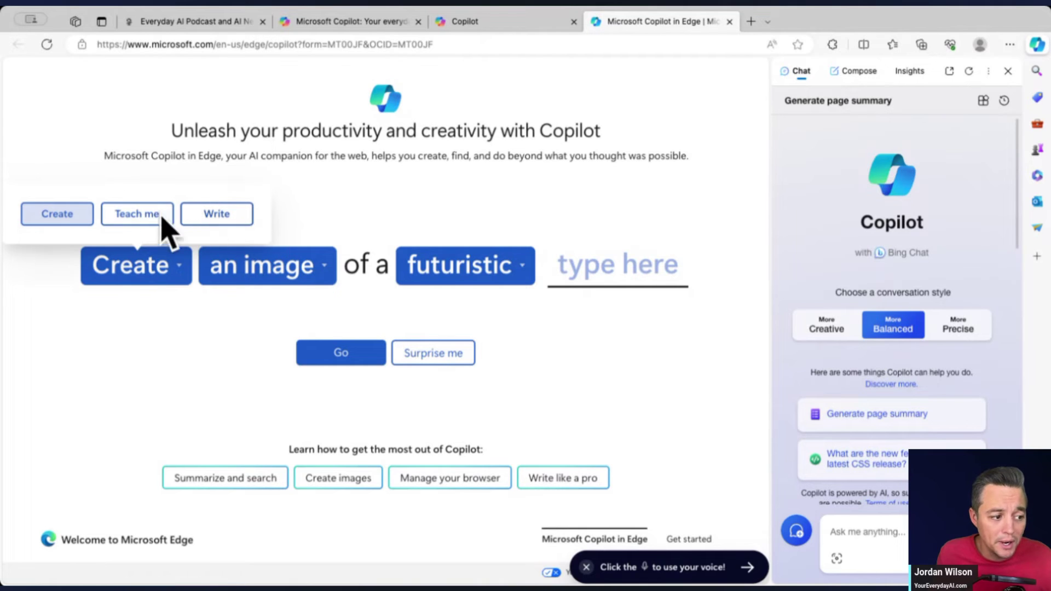
left_click(264, 269)
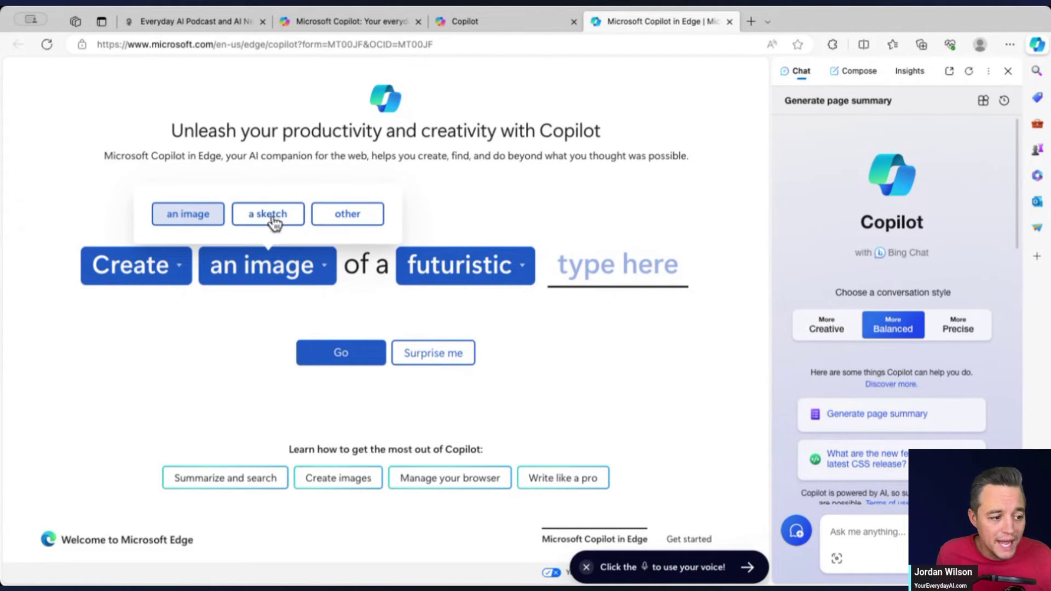
left_click(273, 223)
left_click(663, 272)
Step: Enter 'cute robot' as the subject and send 'Create a sketch of a futuristic cute robot'
left_click(552, 196)
type("cute robot")
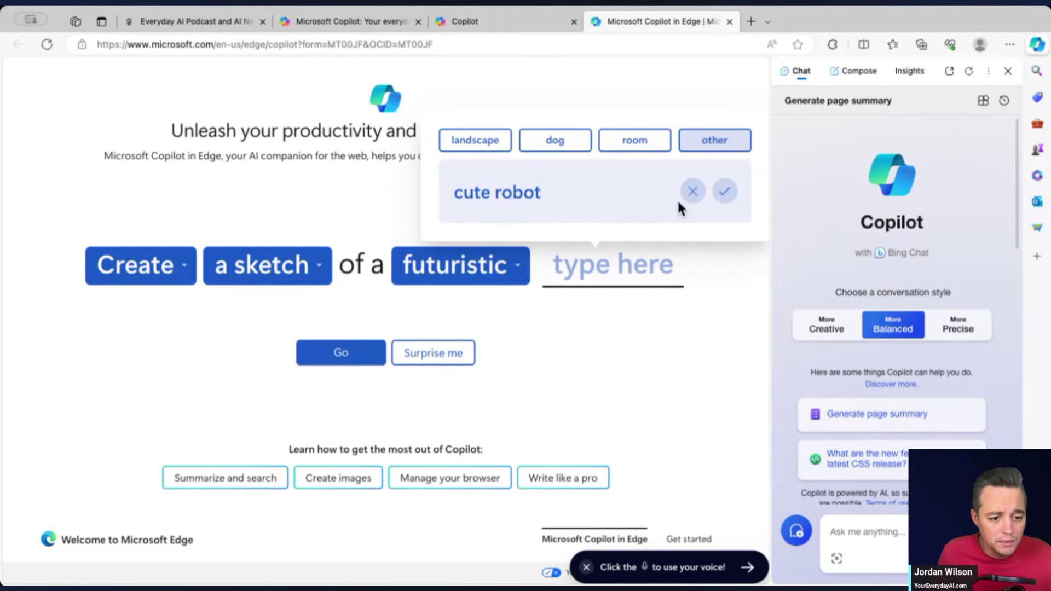
left_click(724, 192)
left_click(353, 358)
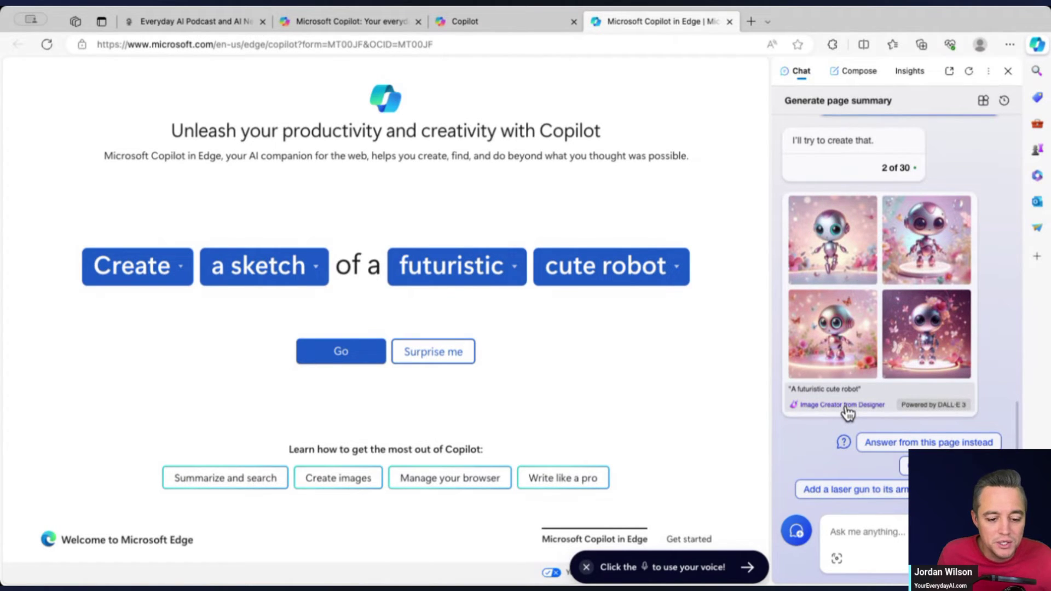
Step: Open the robot images in Image Creator, dismiss its welcome popup, and return to Copilot in Edge
left_click(847, 405)
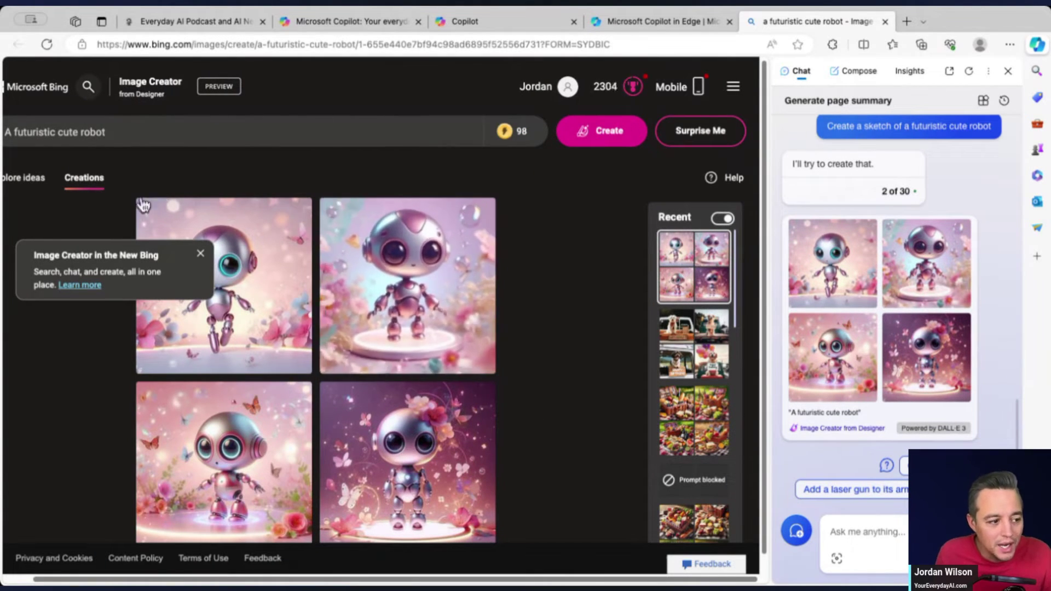
left_click(200, 253)
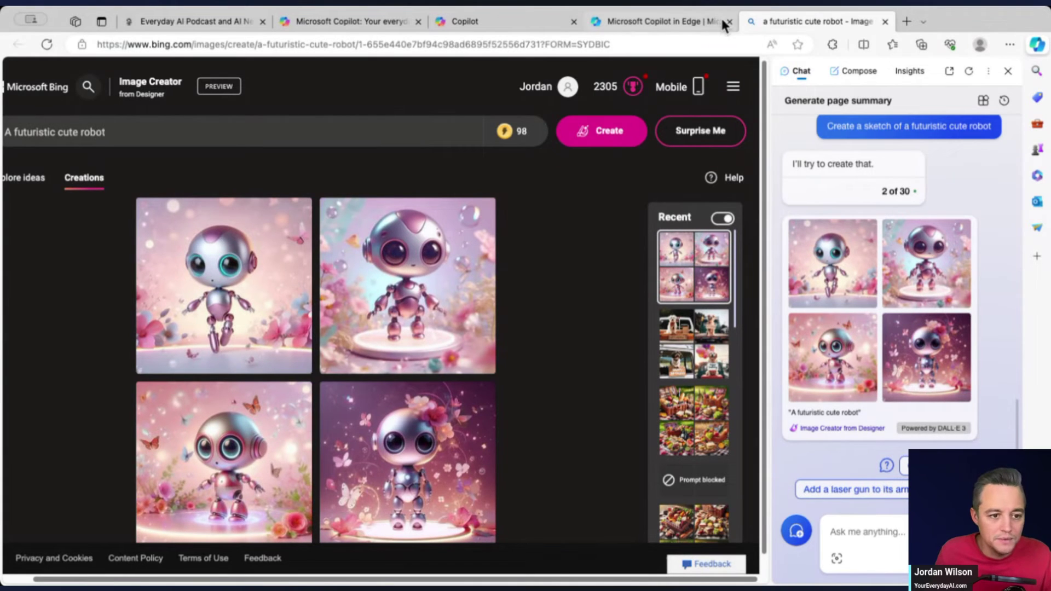
left_click(694, 21)
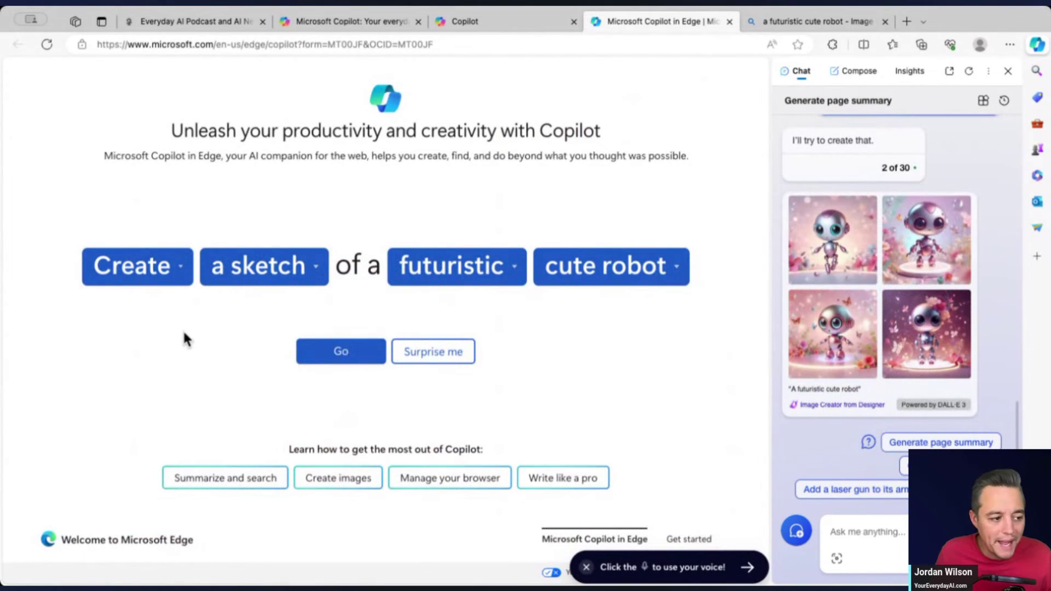
Step: Make the prompt 'Teach me' with the custom topic 'generative AI'
left_click(175, 274)
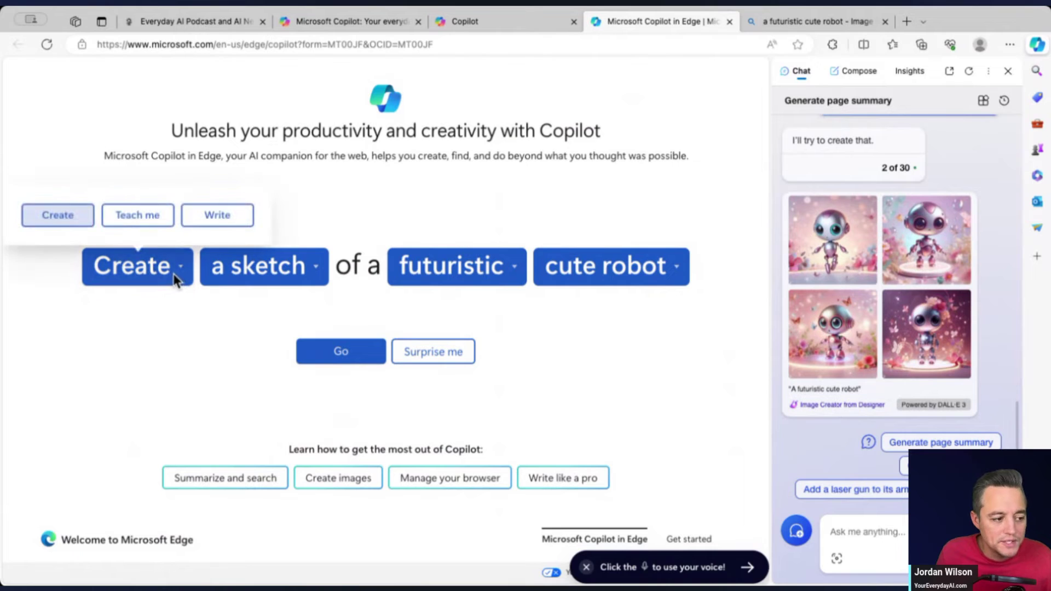
left_click(136, 216)
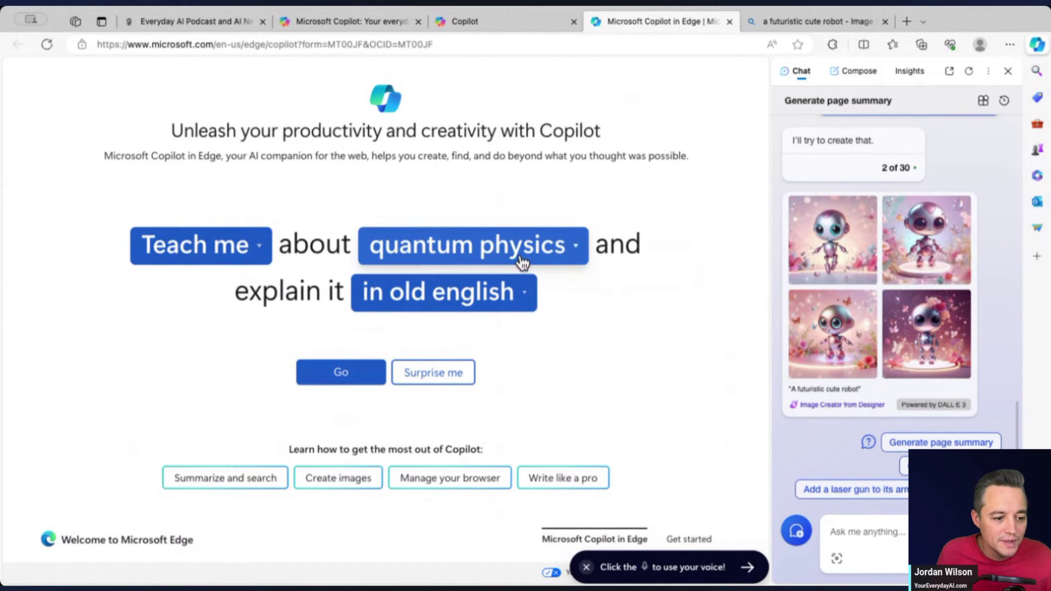
left_click(518, 257)
left_click(627, 201)
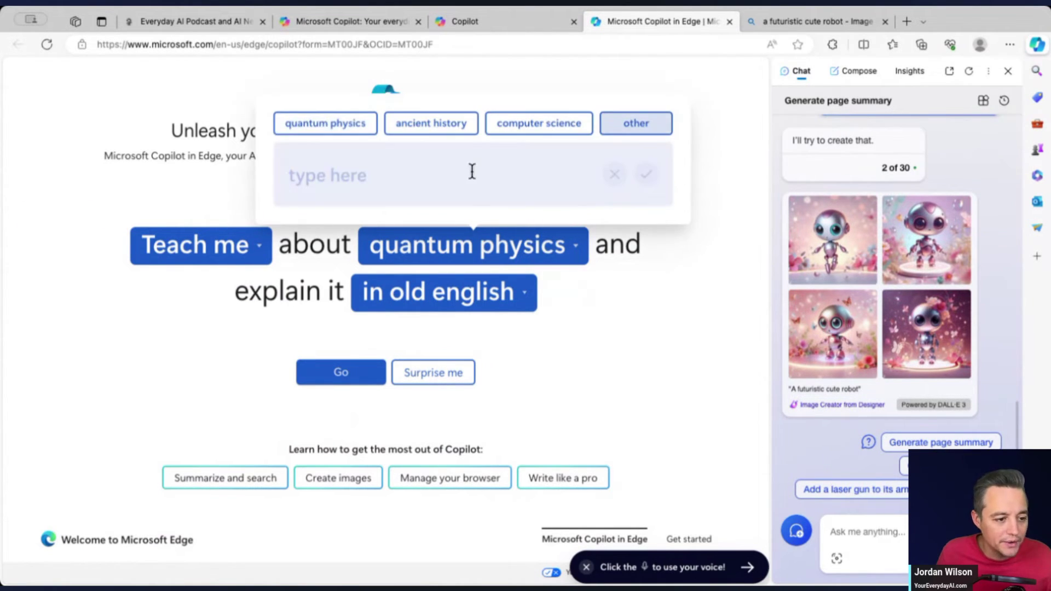
type("generatie AI")
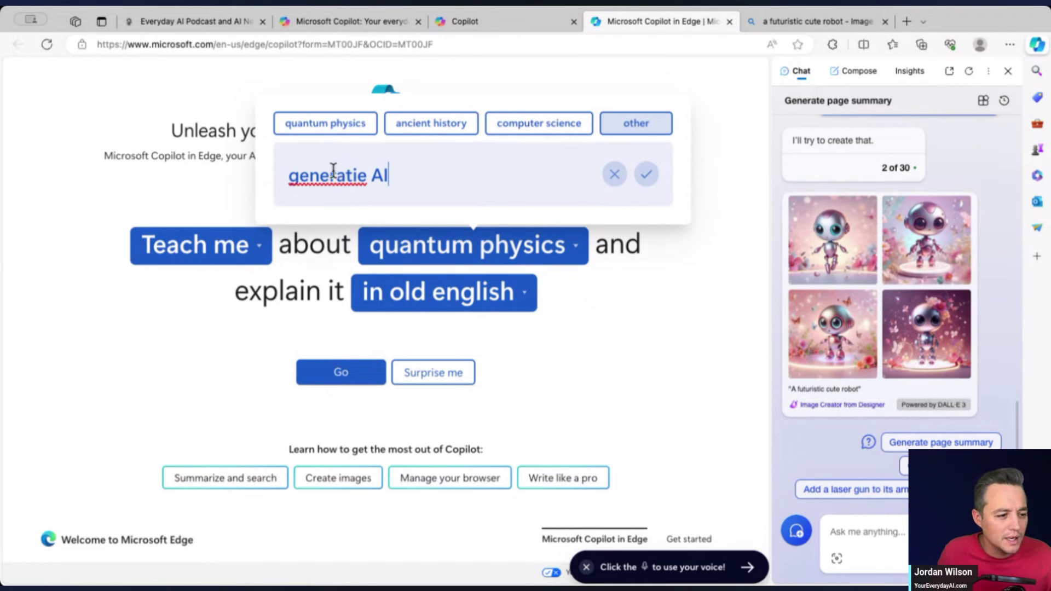
left_click(350, 182)
type("v")
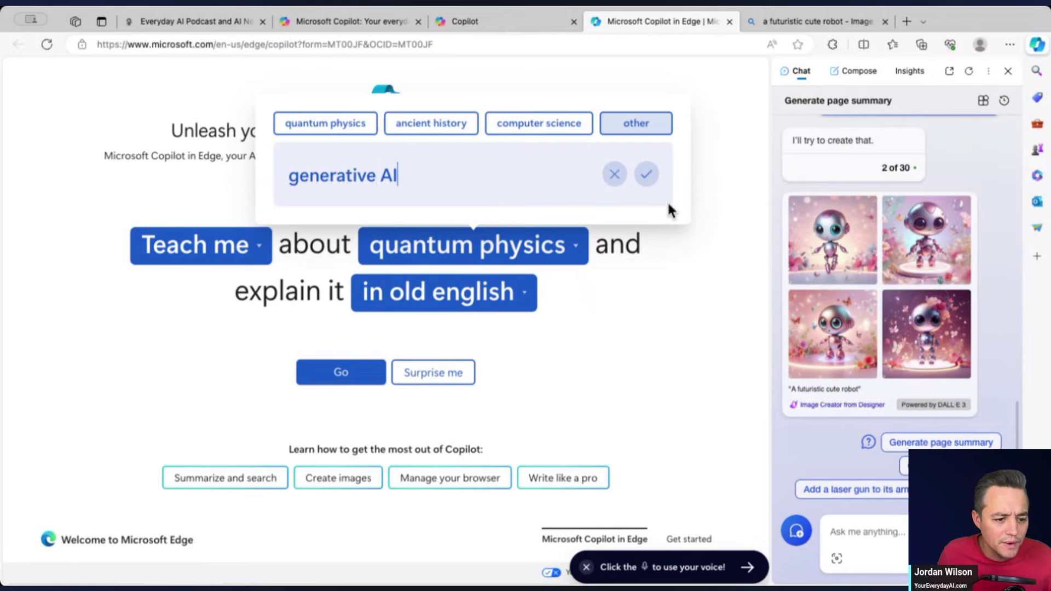
left_click(648, 175)
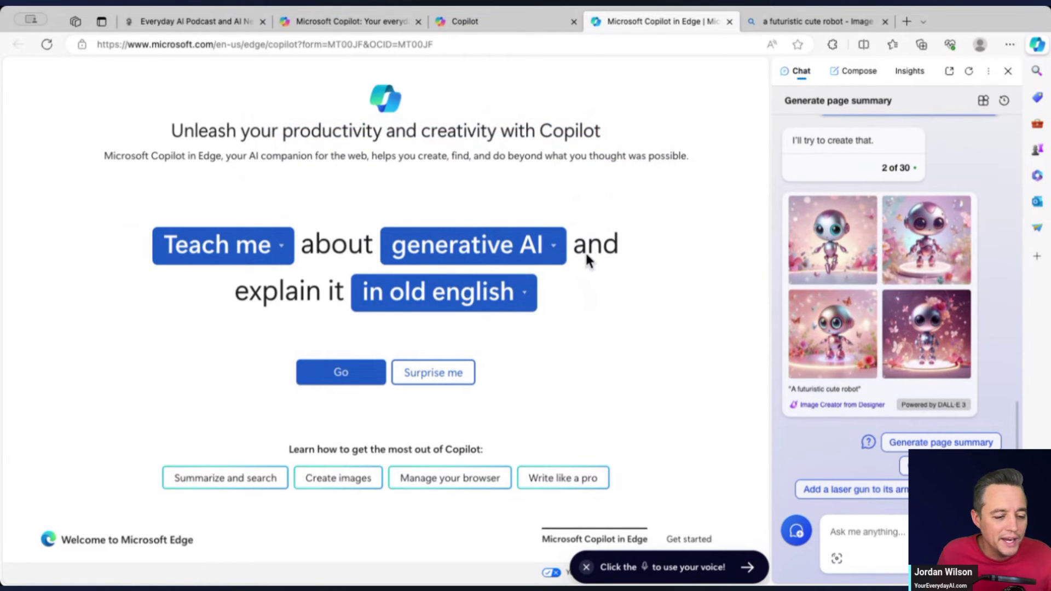
Step: Set the custom explanation style to 'like a pirate, but with metaphors'
left_click(498, 302)
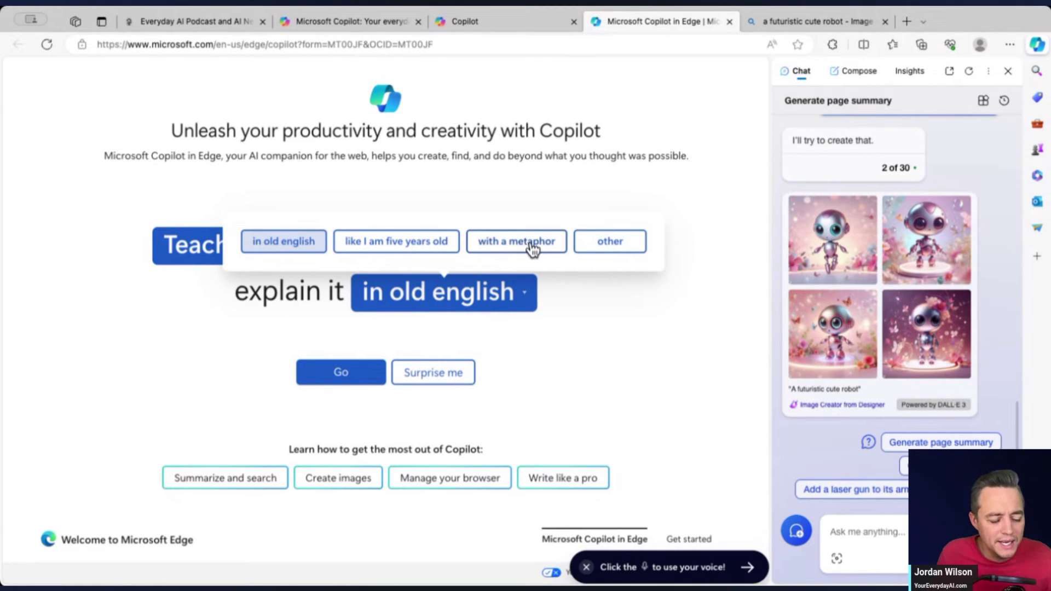
left_click(610, 241)
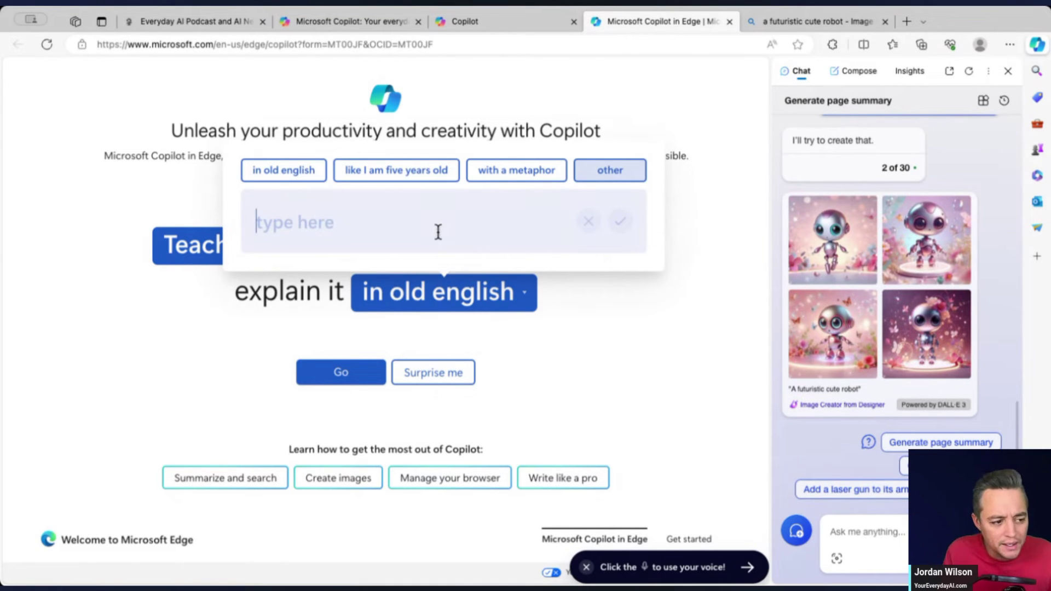
type("like a pirate")
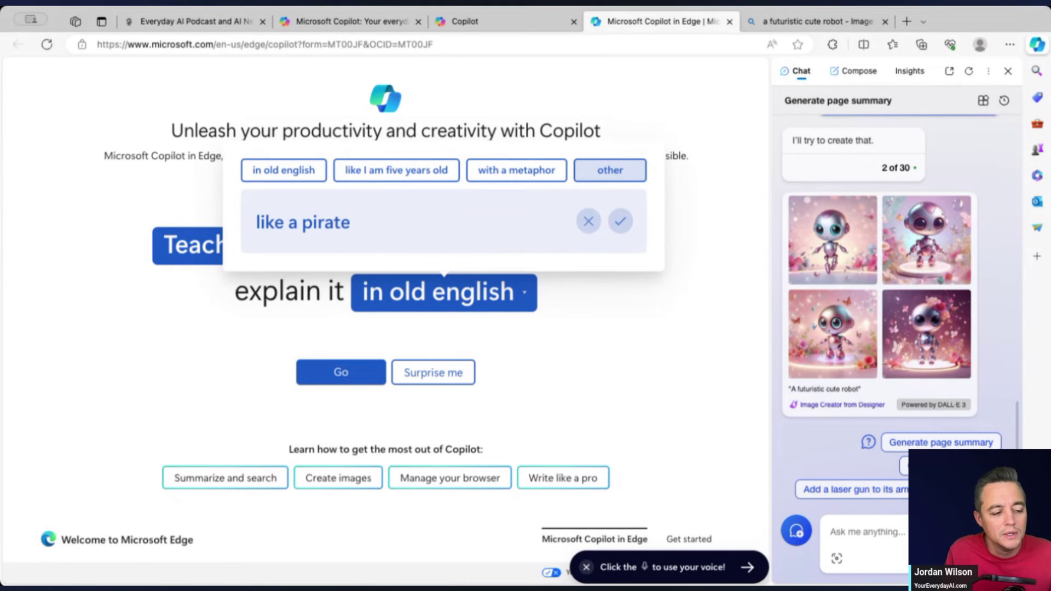
type(", but with metaphors")
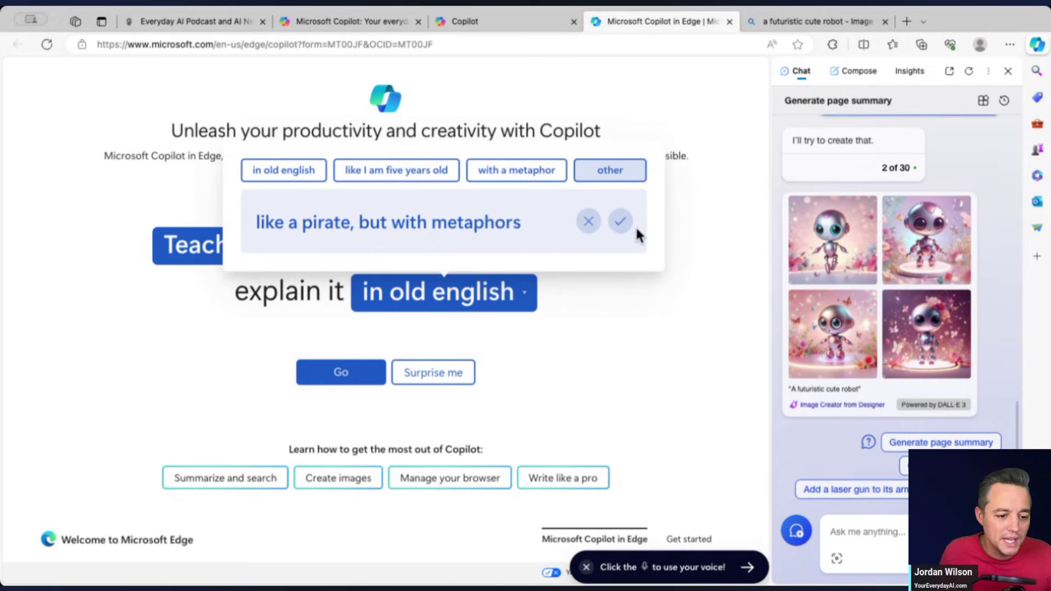
left_click(620, 222)
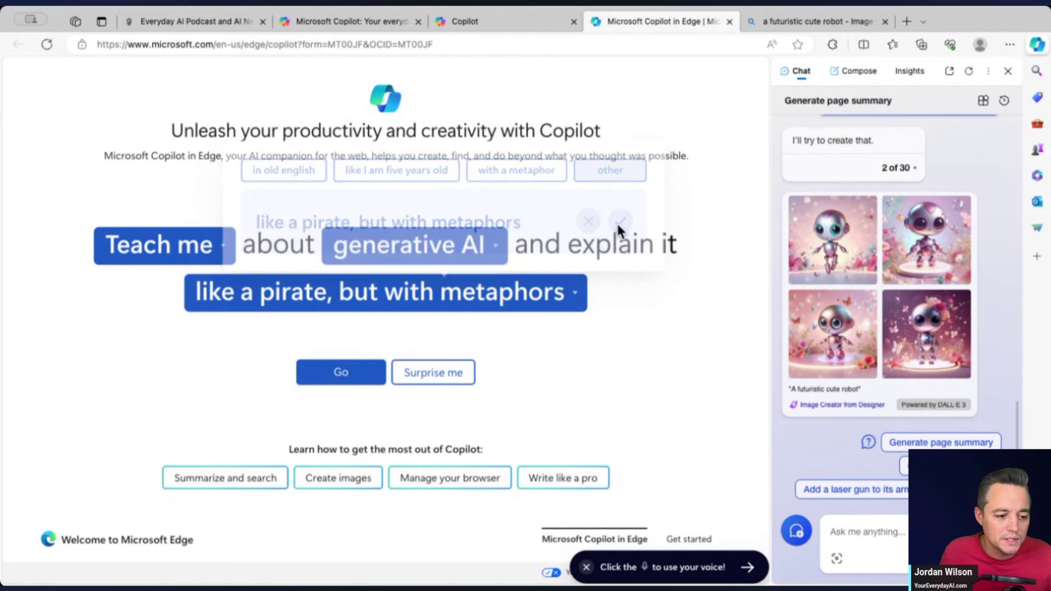
Step: Send the pirate generative AI prompt and highlight its pirate part in the sidebar
left_click(335, 364)
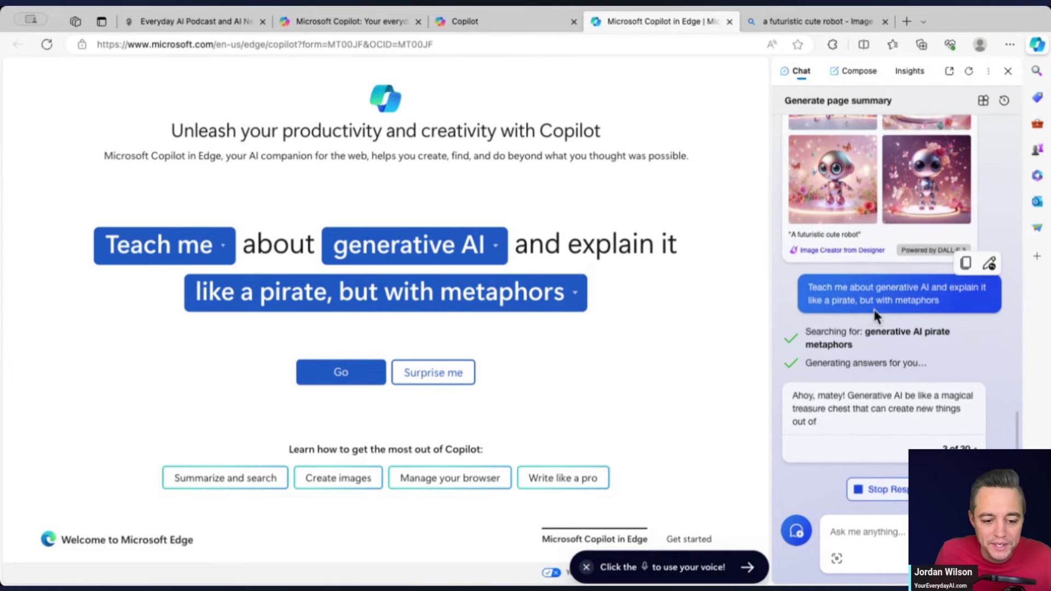
left_click_drag(873, 309, 805, 301)
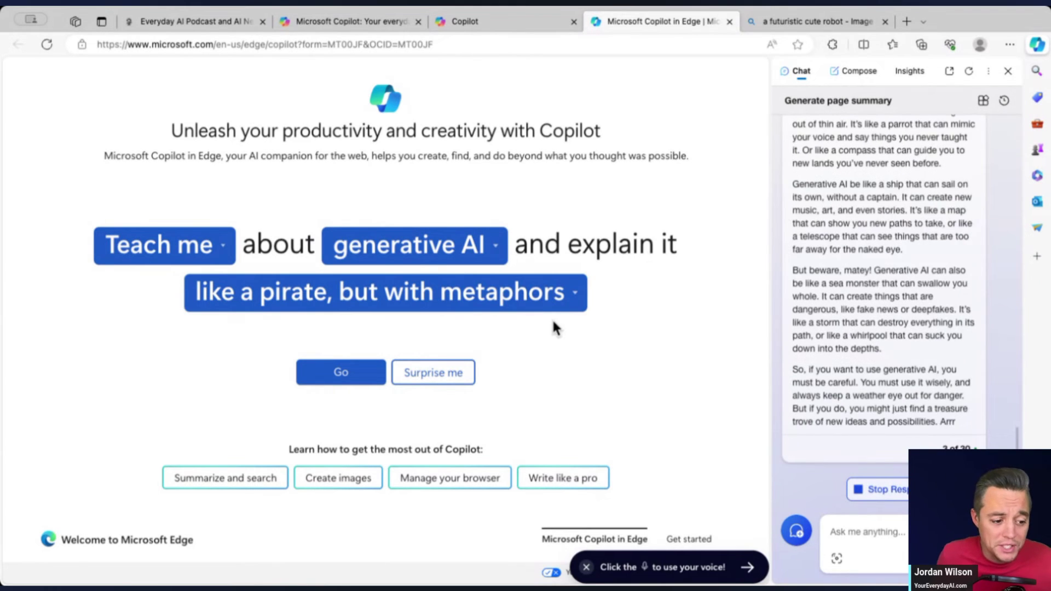
Step: Send a Surprise me prompt and highlight Copilot's brave-knight haiku reply
left_click(459, 378)
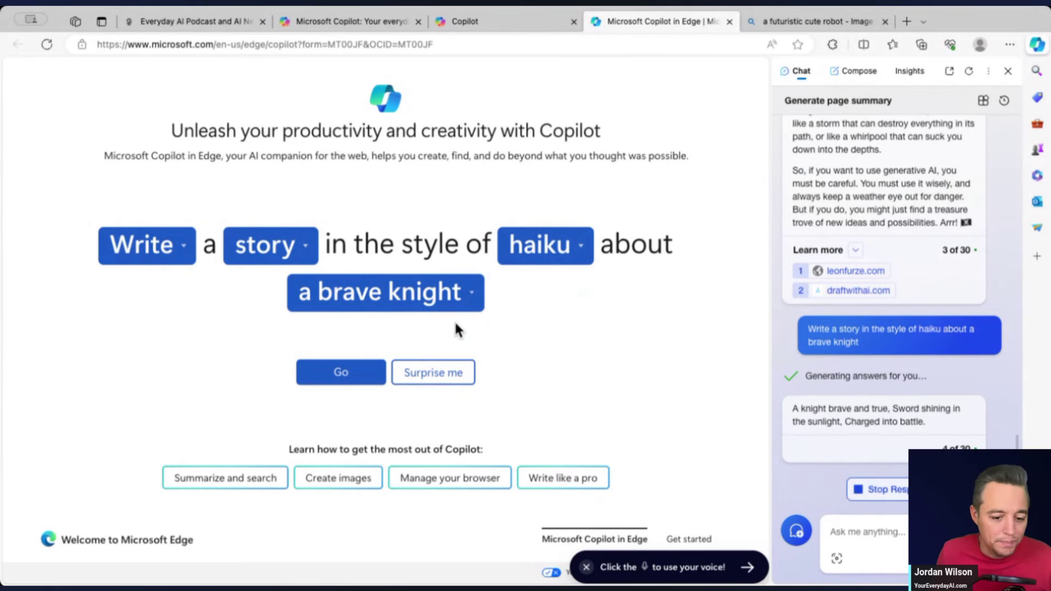
left_click_drag(938, 423, 774, 393)
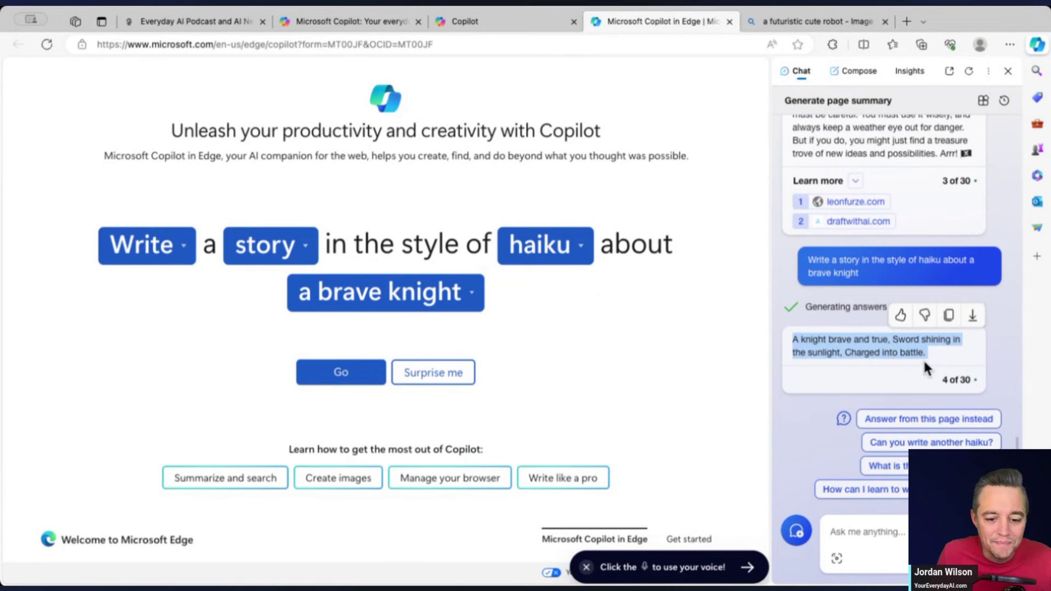
scroll(955, 356, "up", 10)
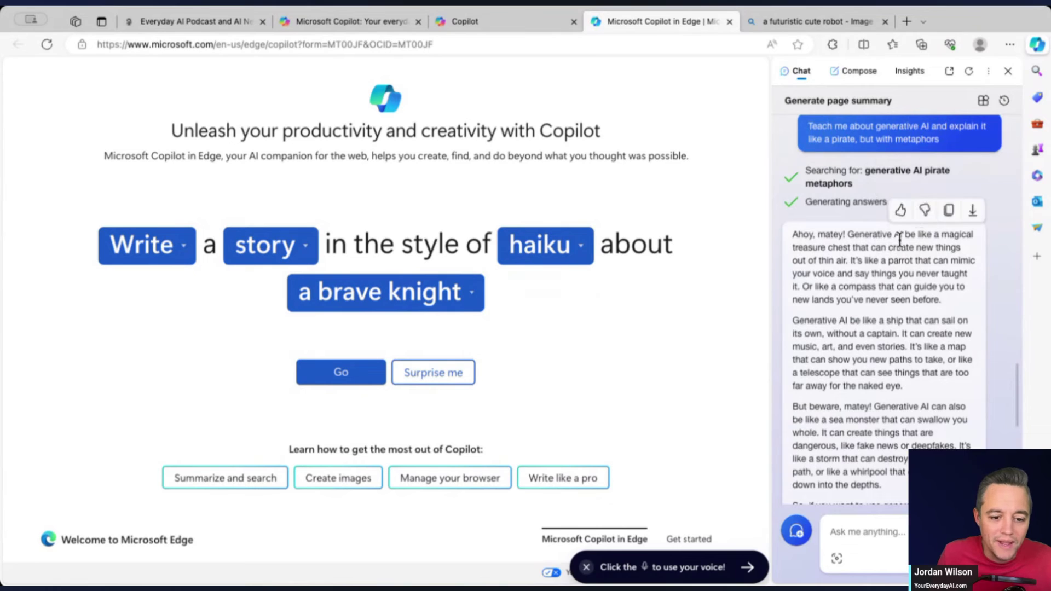
left_click_drag(793, 235, 950, 307)
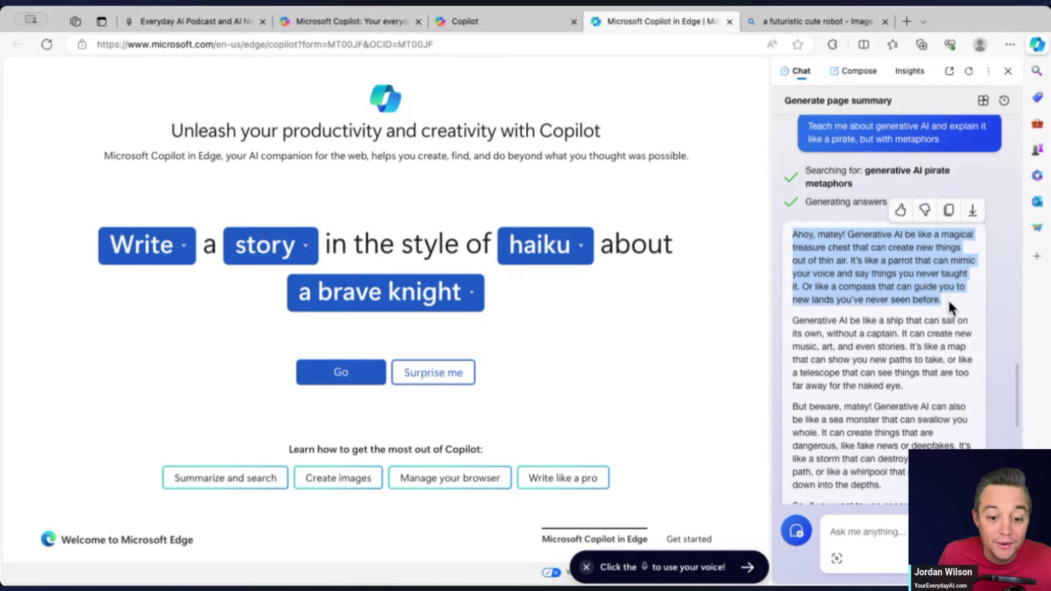
mouse_move(948, 298)
left_mouse_down()
mouse_move(931, 258)
mouse_move(943, 293)
left_mouse_up()
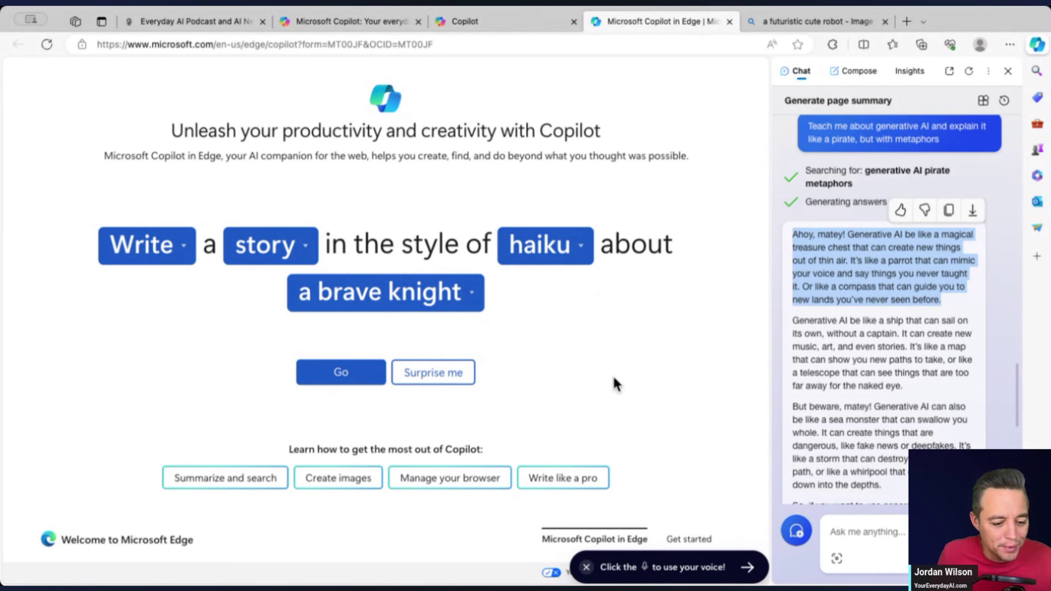
left_click(688, 540)
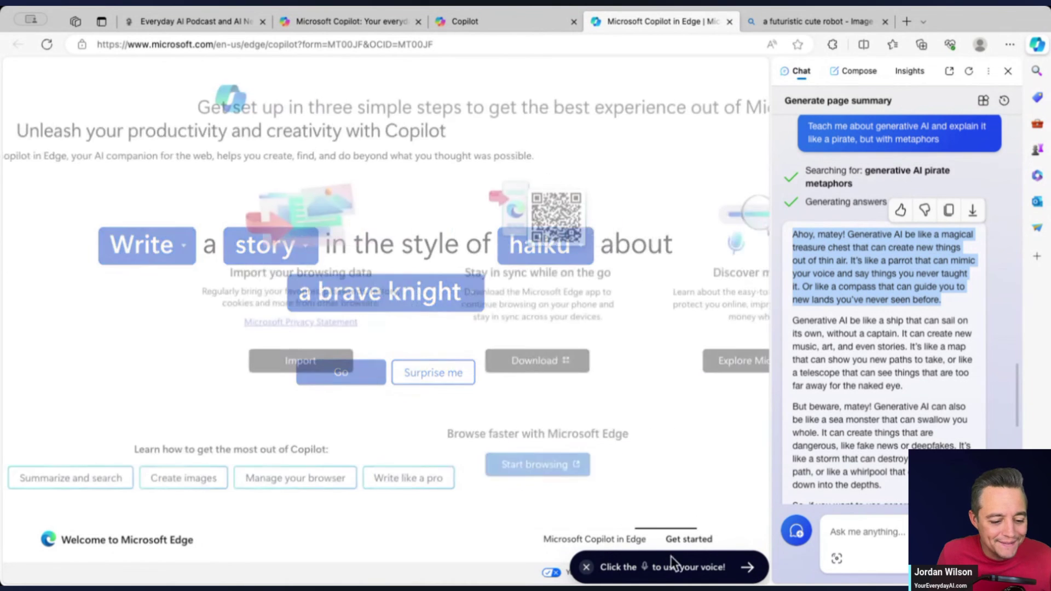
left_click(614, 542)
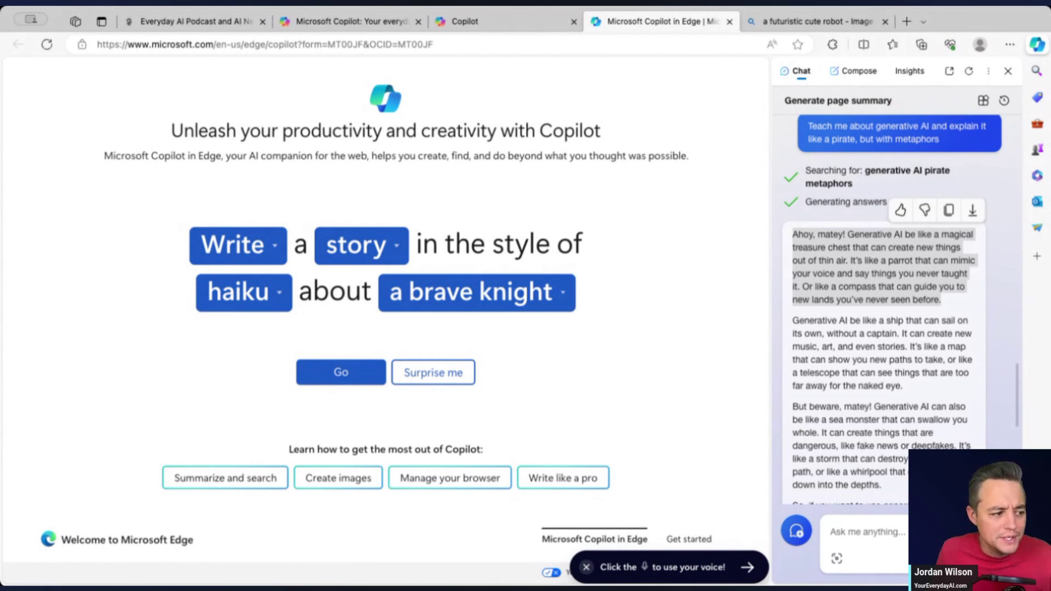
Step: Return to the Everyday AI Podcast tab at youreverydayai.com and close the Copilot sidebar
left_click(202, 19)
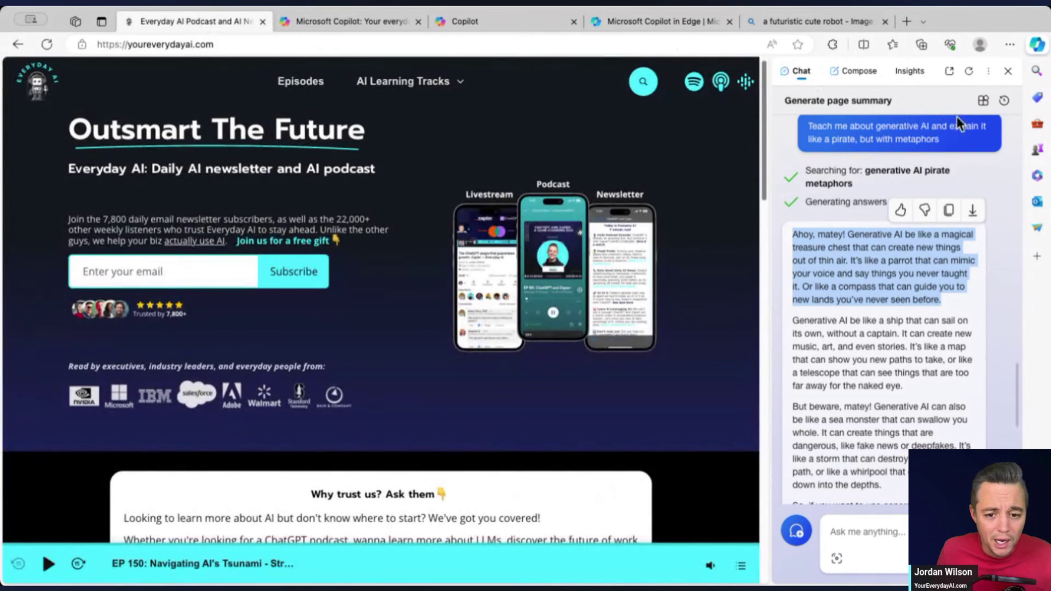
left_click(1008, 72)
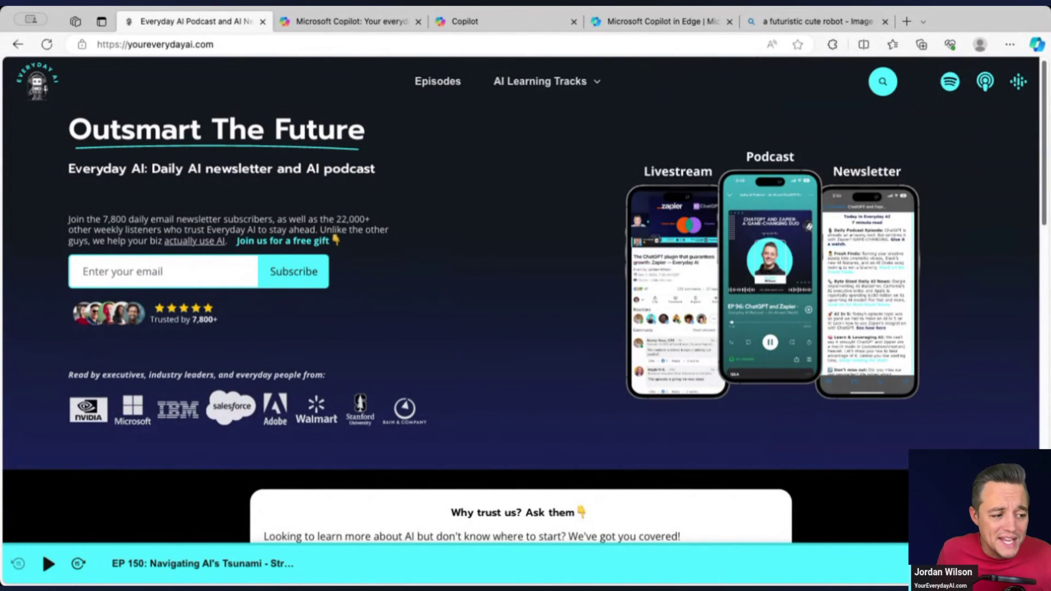